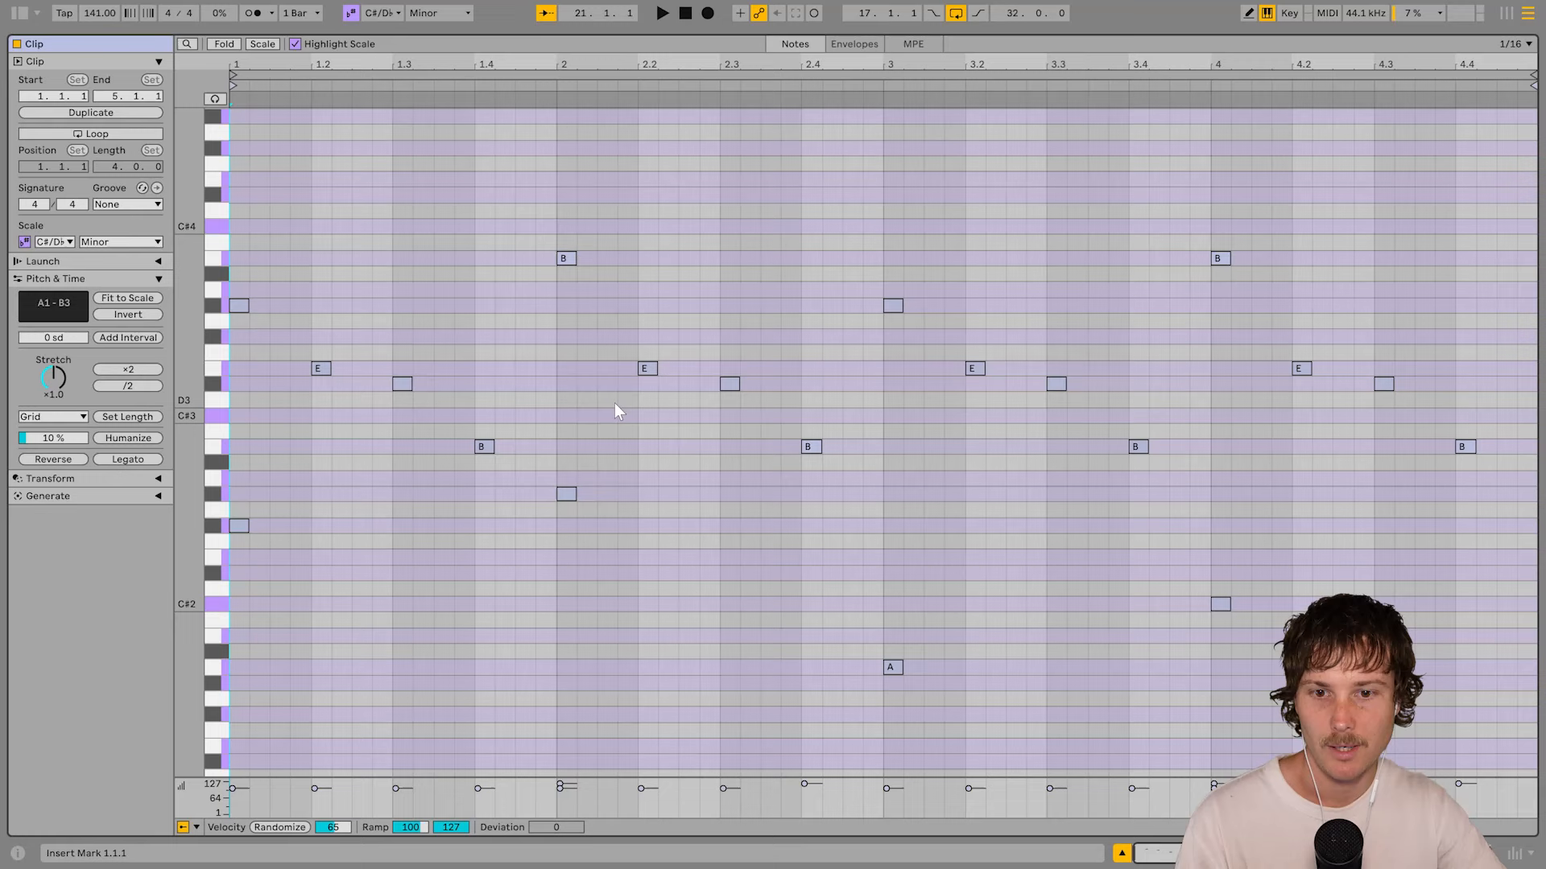
# Try raising the low A1 and C#2 notes at bars 3 and 4 by one octave, alongside the other bass notes
pyautogui.scroll(-3, 874, 441)
pyautogui.moveTo(873, 524); pyautogui.dragTo(1339, 673)
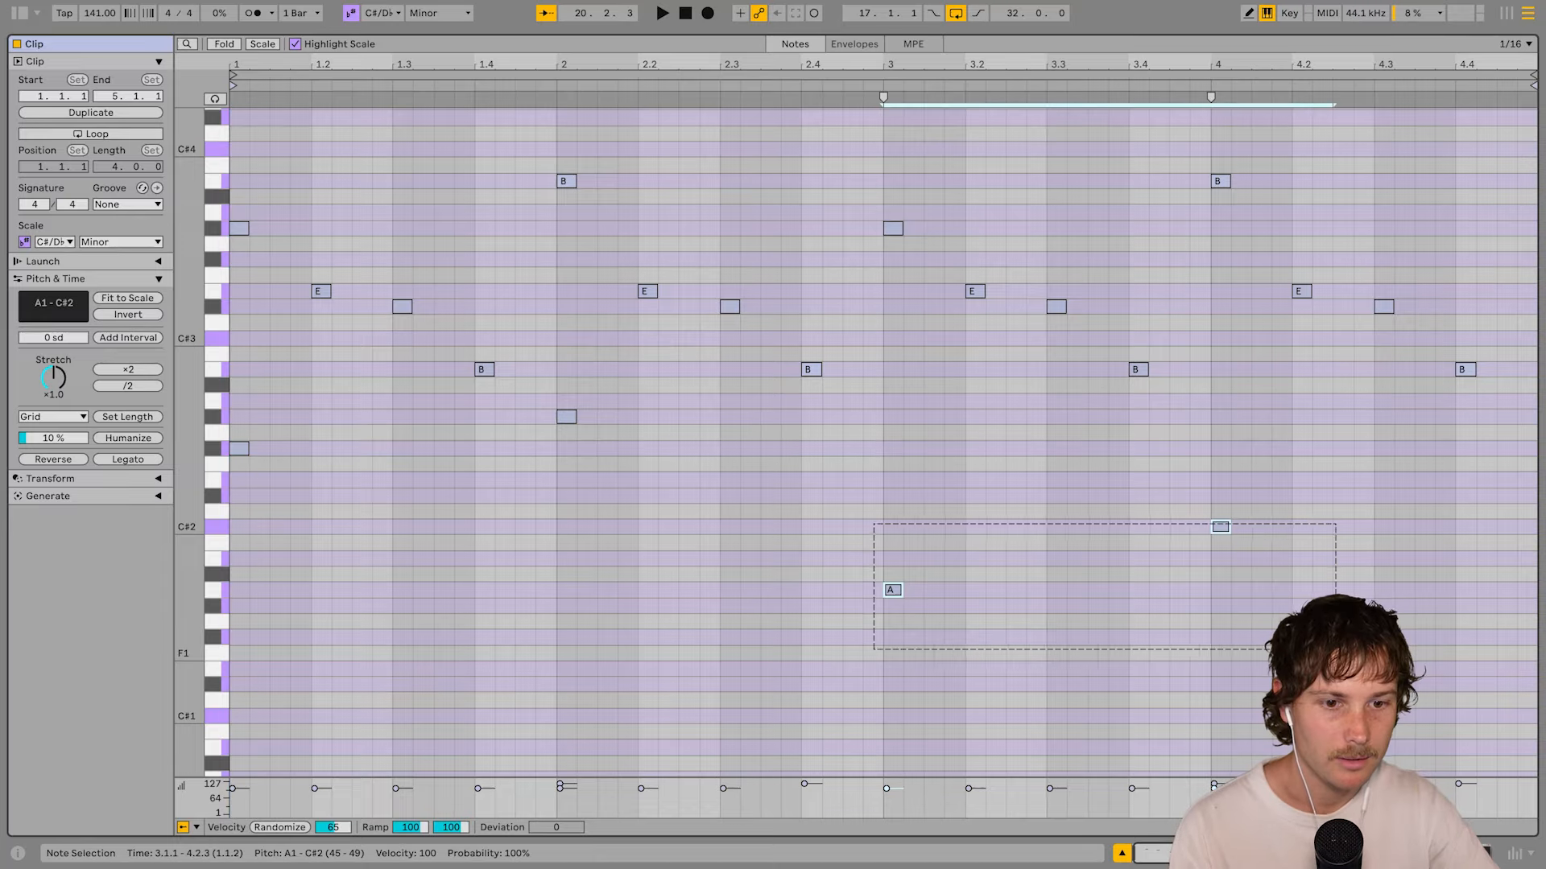
pyautogui.hotkey('shift', 'Up')
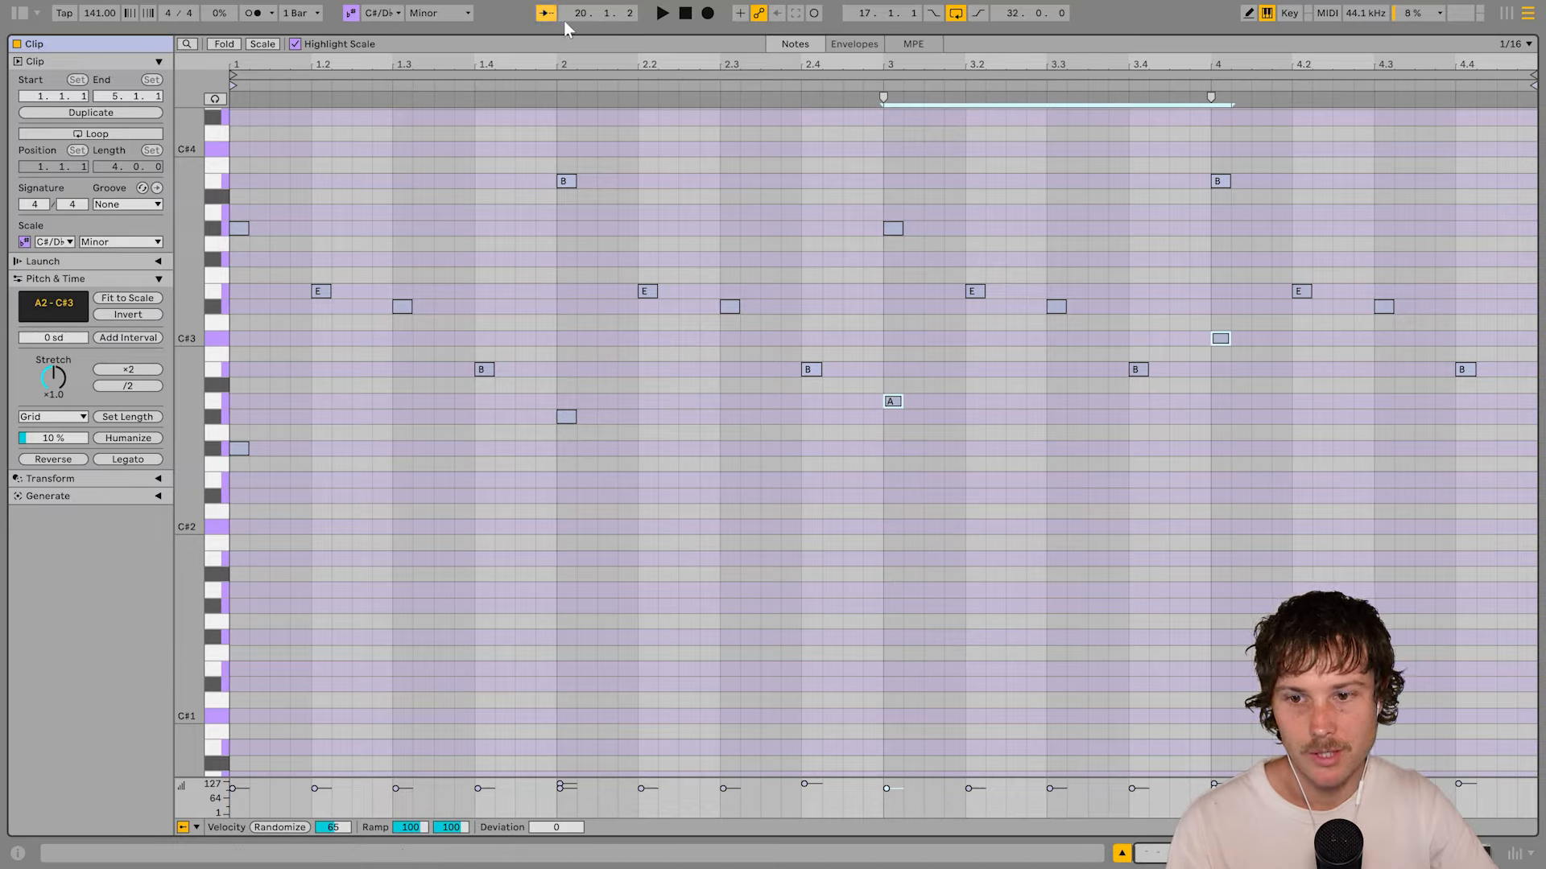
pyautogui.keyDown('shift'); pyautogui.click(242, 446); pyautogui.keyUp('shift')
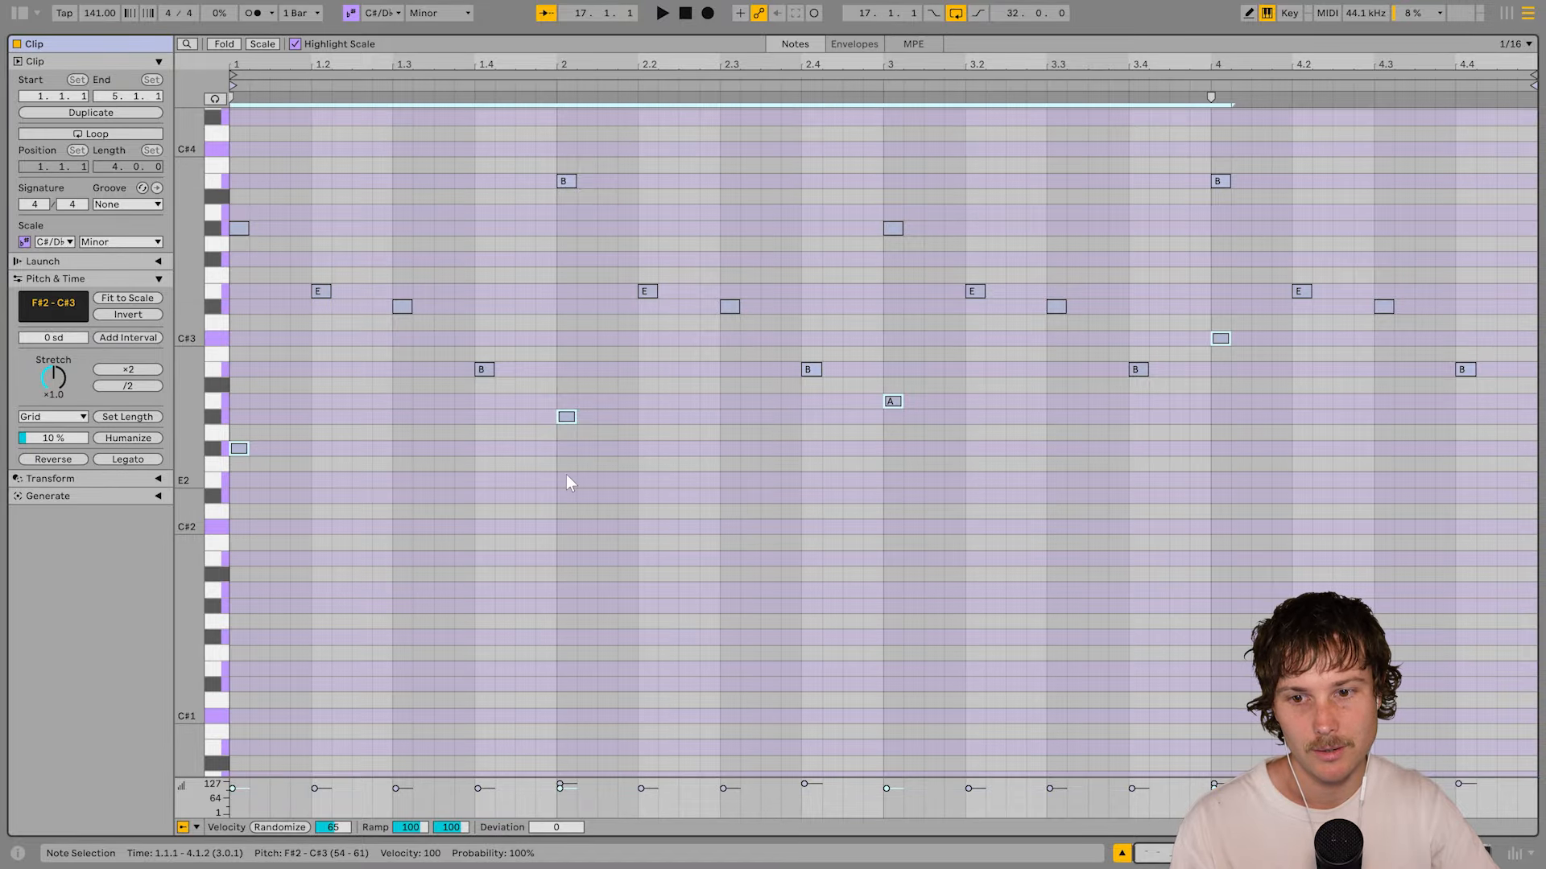
pyautogui.scroll(3, 567, 483)
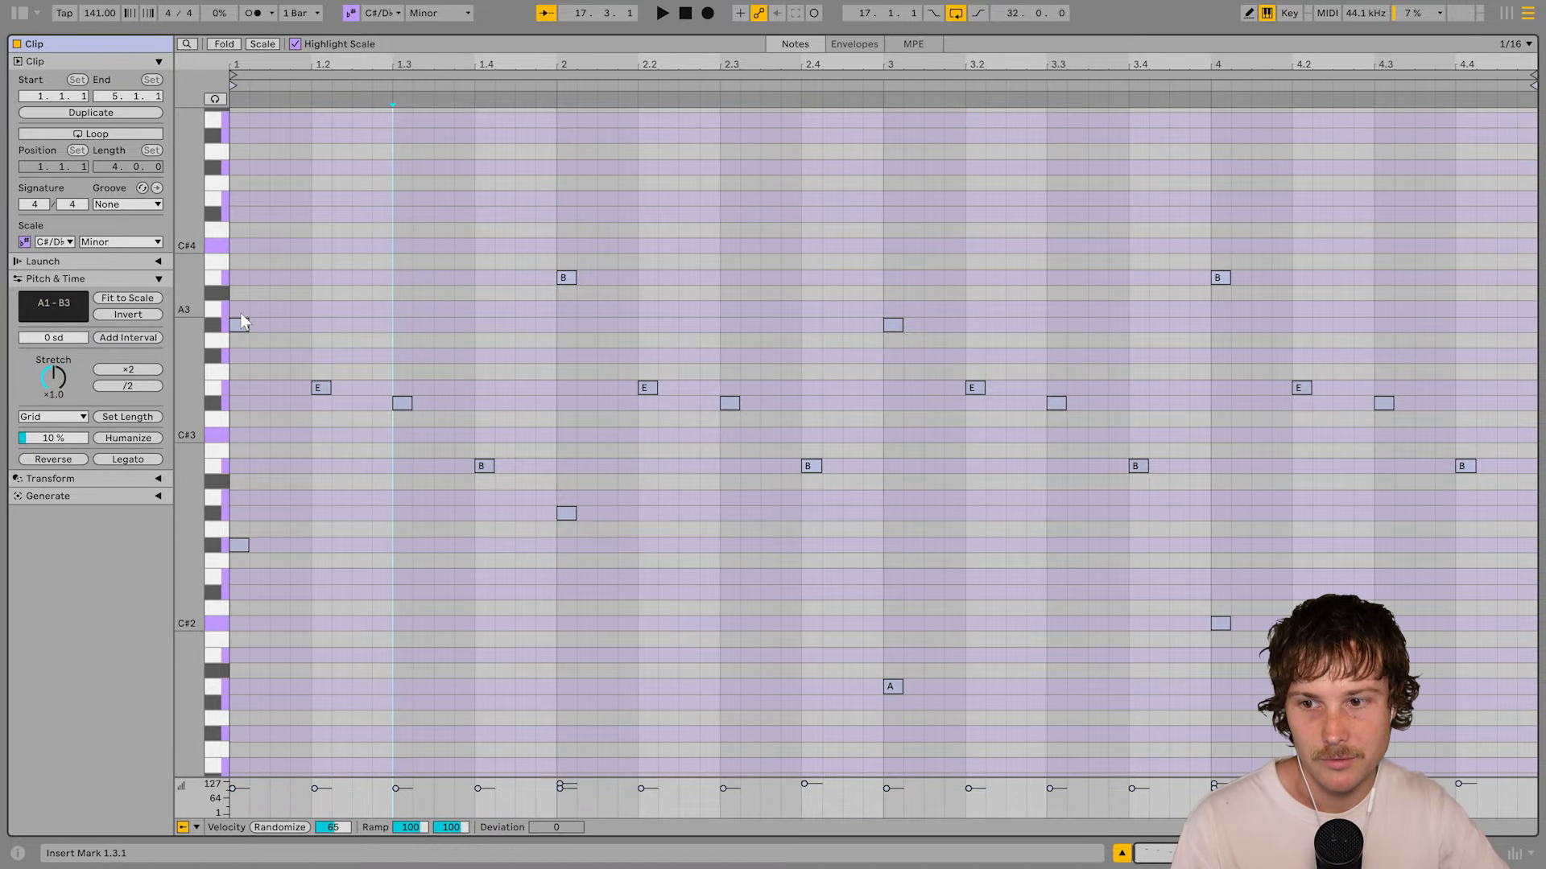
# Select the first bar's four upper melody notes and inspect the Polytone synth in the track's Reason Rack Plugin
pyautogui.moveTo(238, 312); pyautogui.dragTo(538, 495)
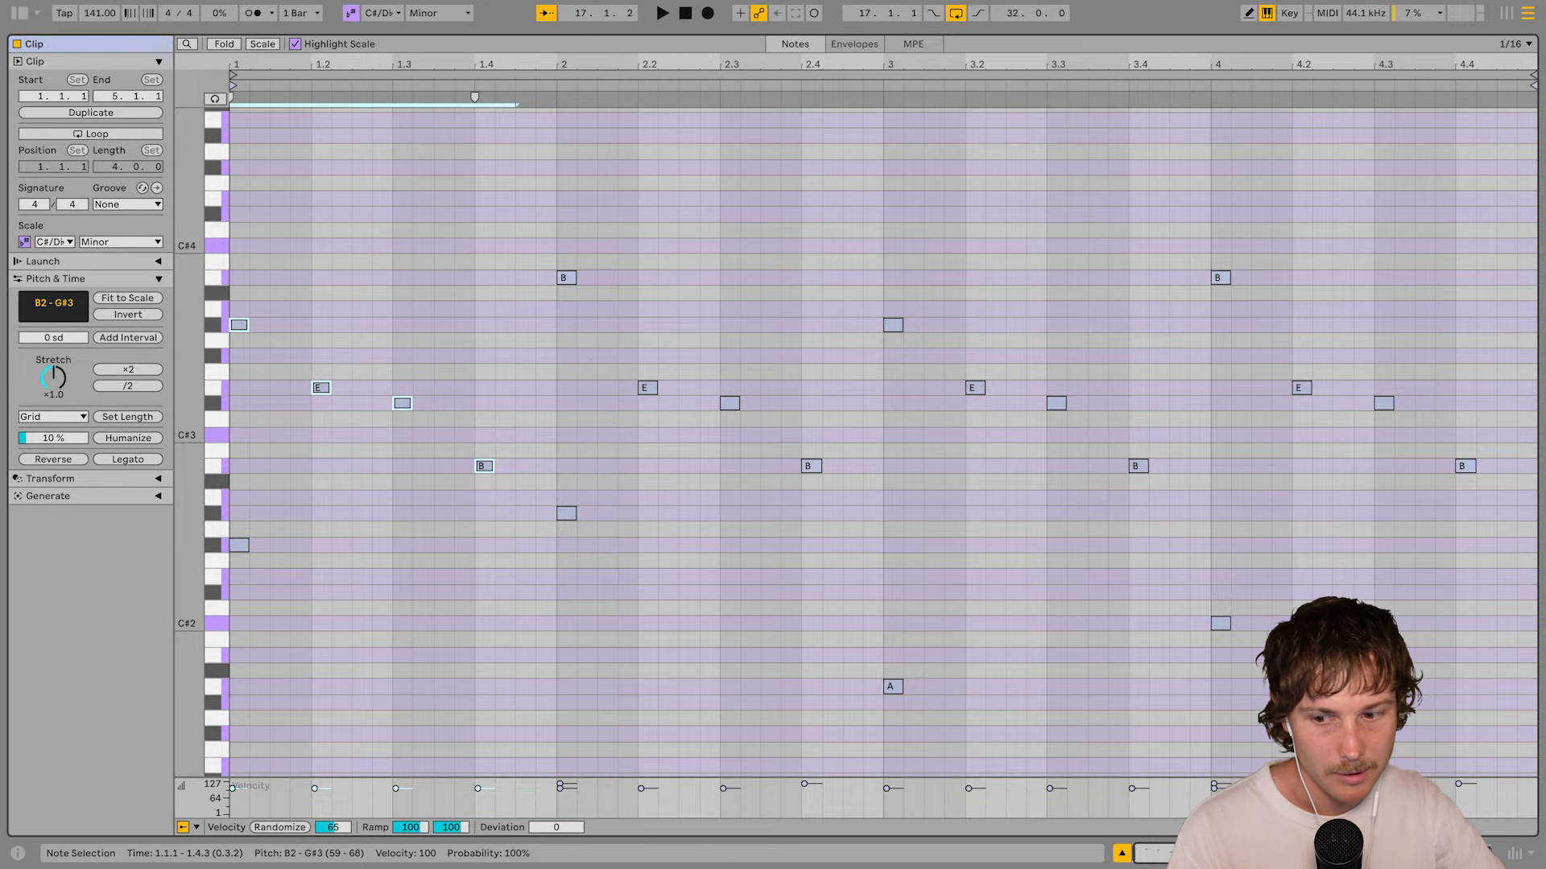
pyautogui.click(1385, 853)
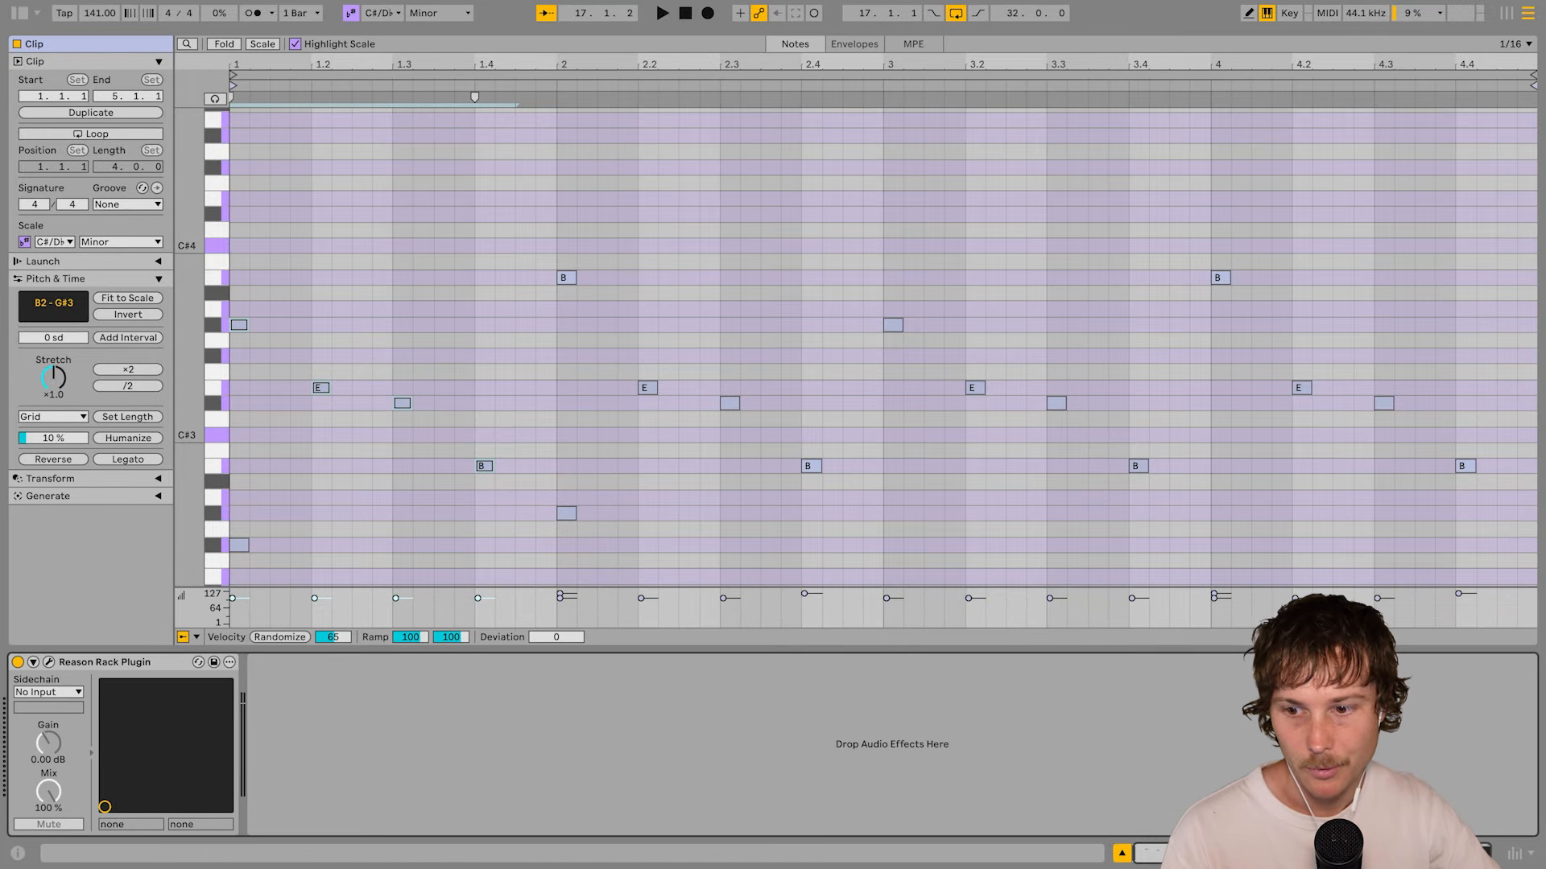
pyautogui.click(49, 661)
pyautogui.moveTo(699, 36); pyautogui.dragTo(718, 36)
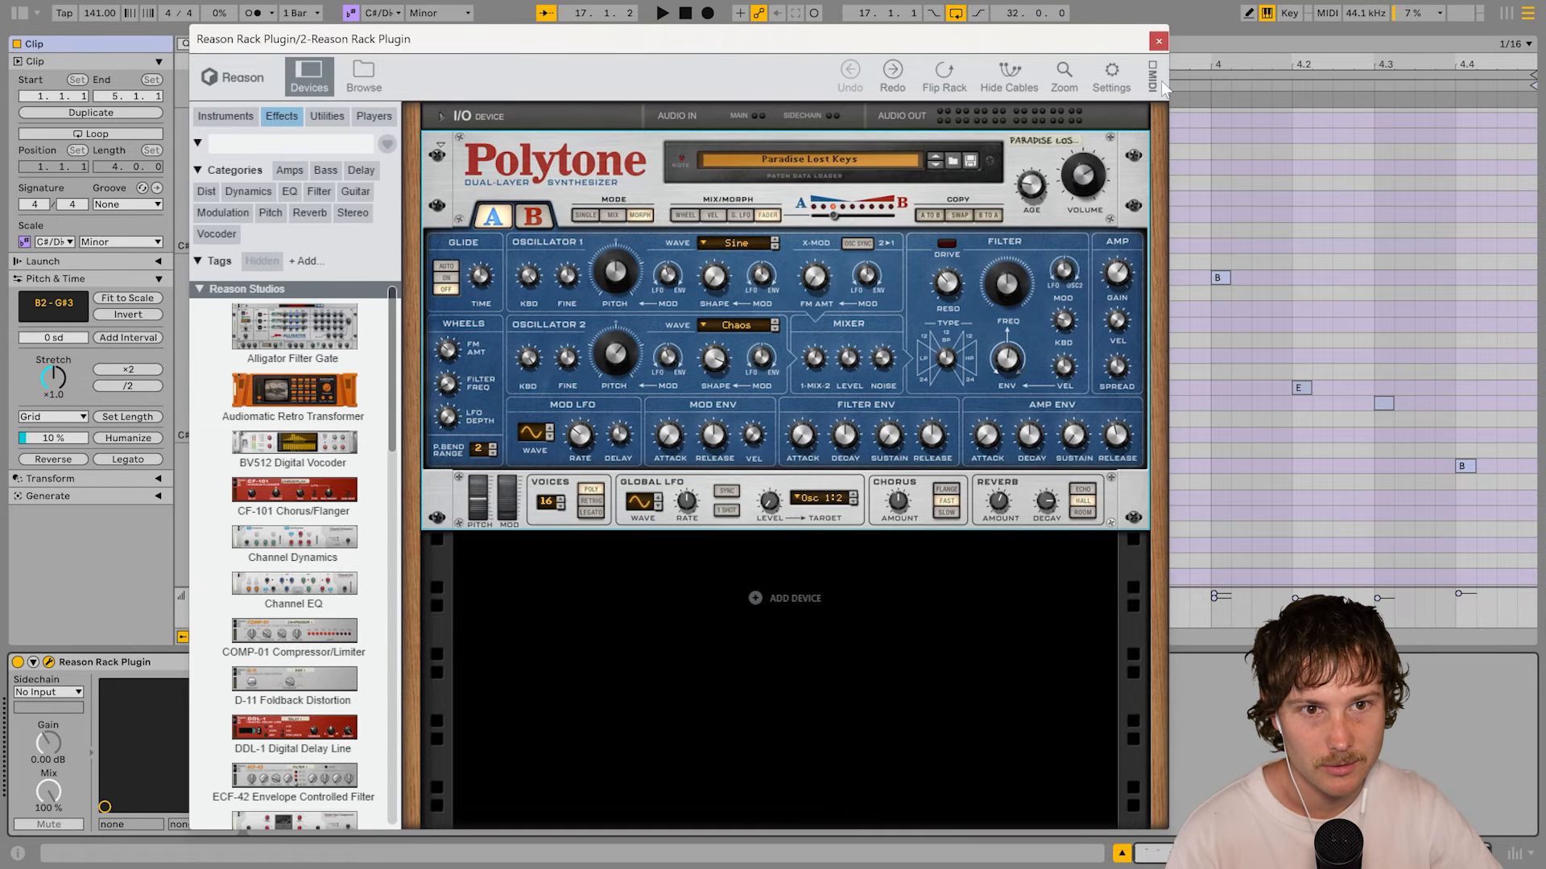
pyautogui.click(1157, 42)
# Play back the melodic parts and compare the notes of the stacked Reason Rack clips across bars 17 to 25
pyautogui.press('space')
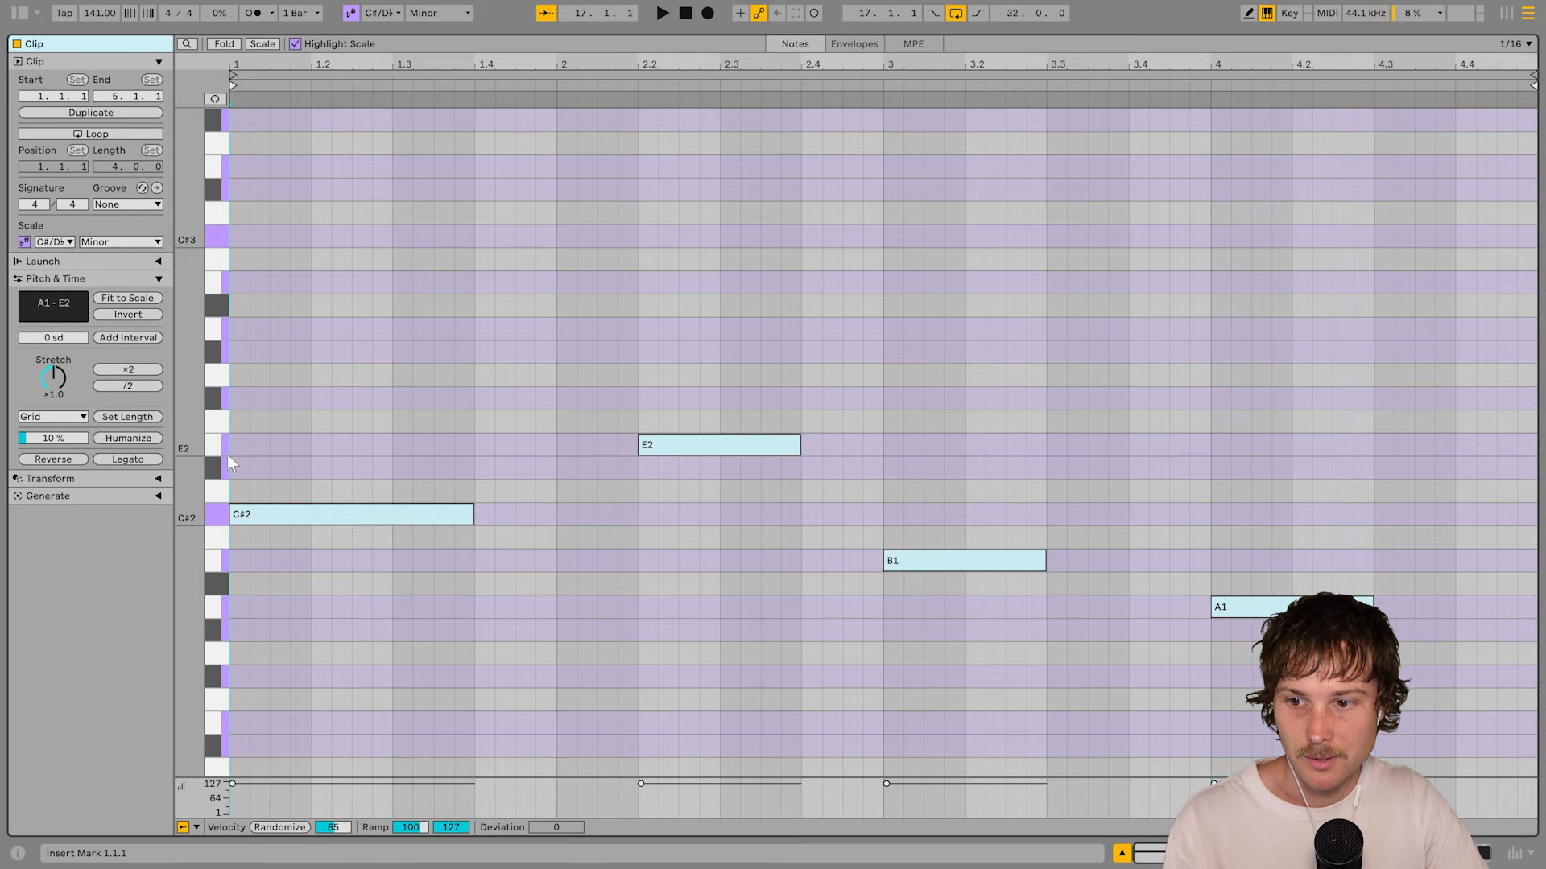
pyautogui.press('space')
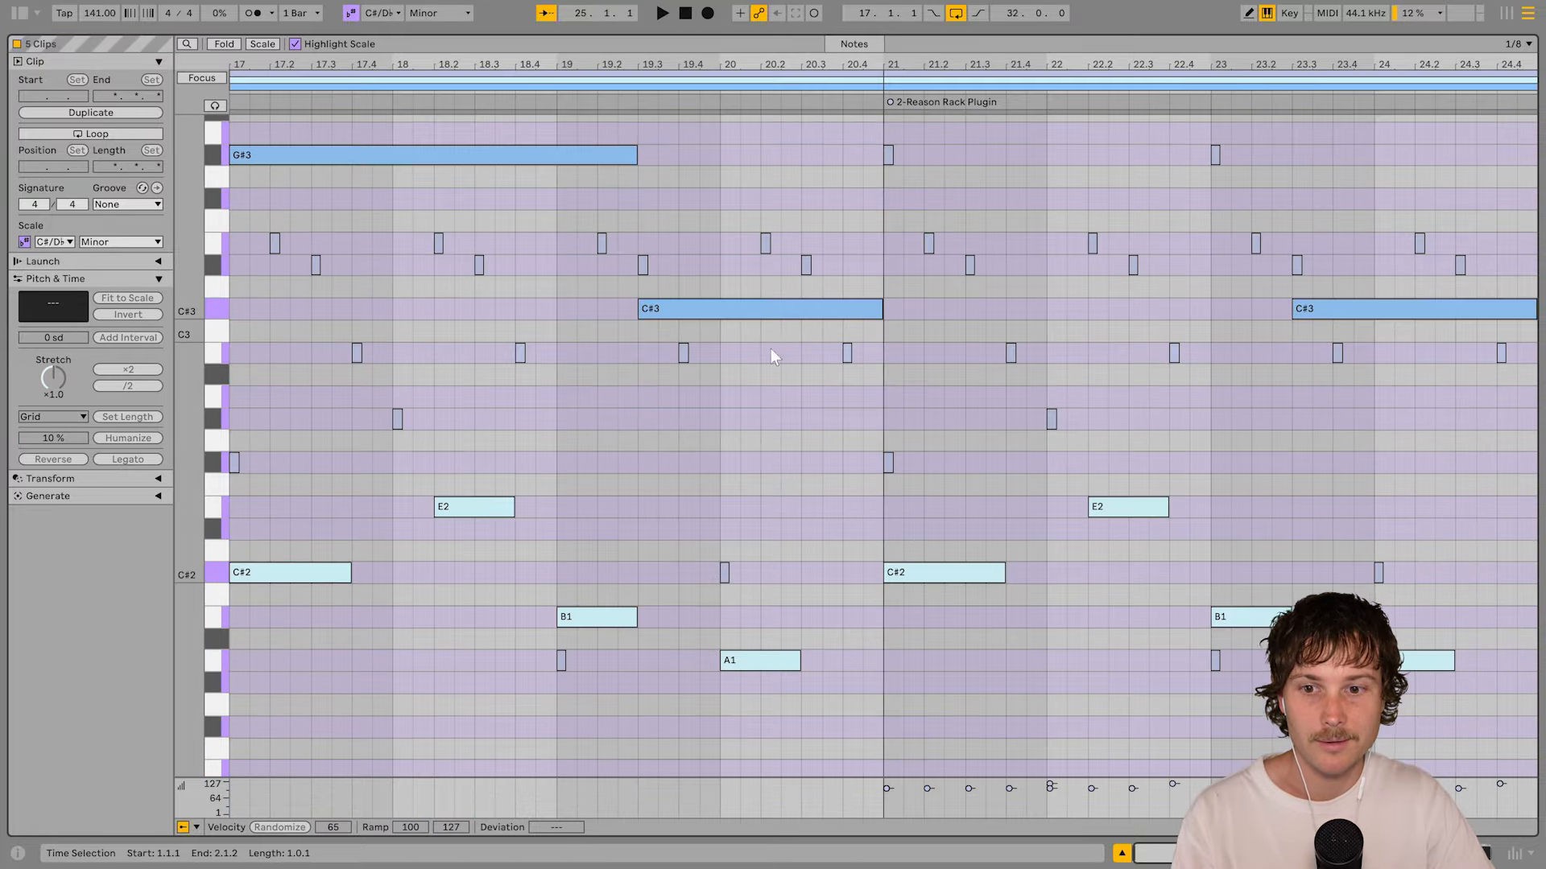
pyautogui.scroll(3, 769, 351)
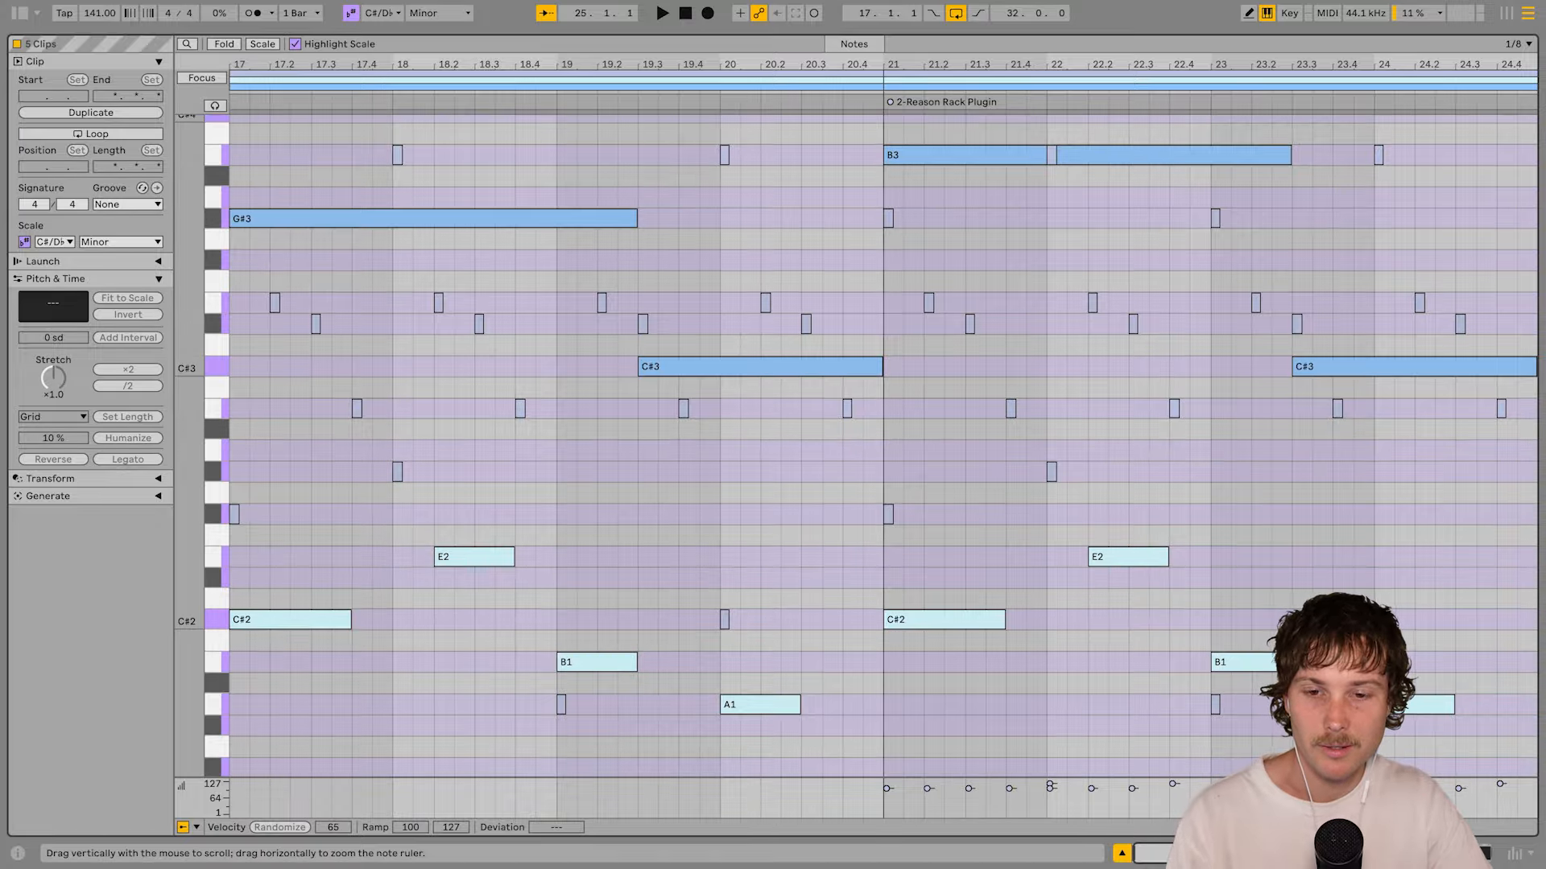
pyautogui.moveTo(190, 331)
pyautogui.mouseDown()
pyautogui.moveTo(176, 330)
pyautogui.moveTo(190, 330)
pyautogui.mouseUp()
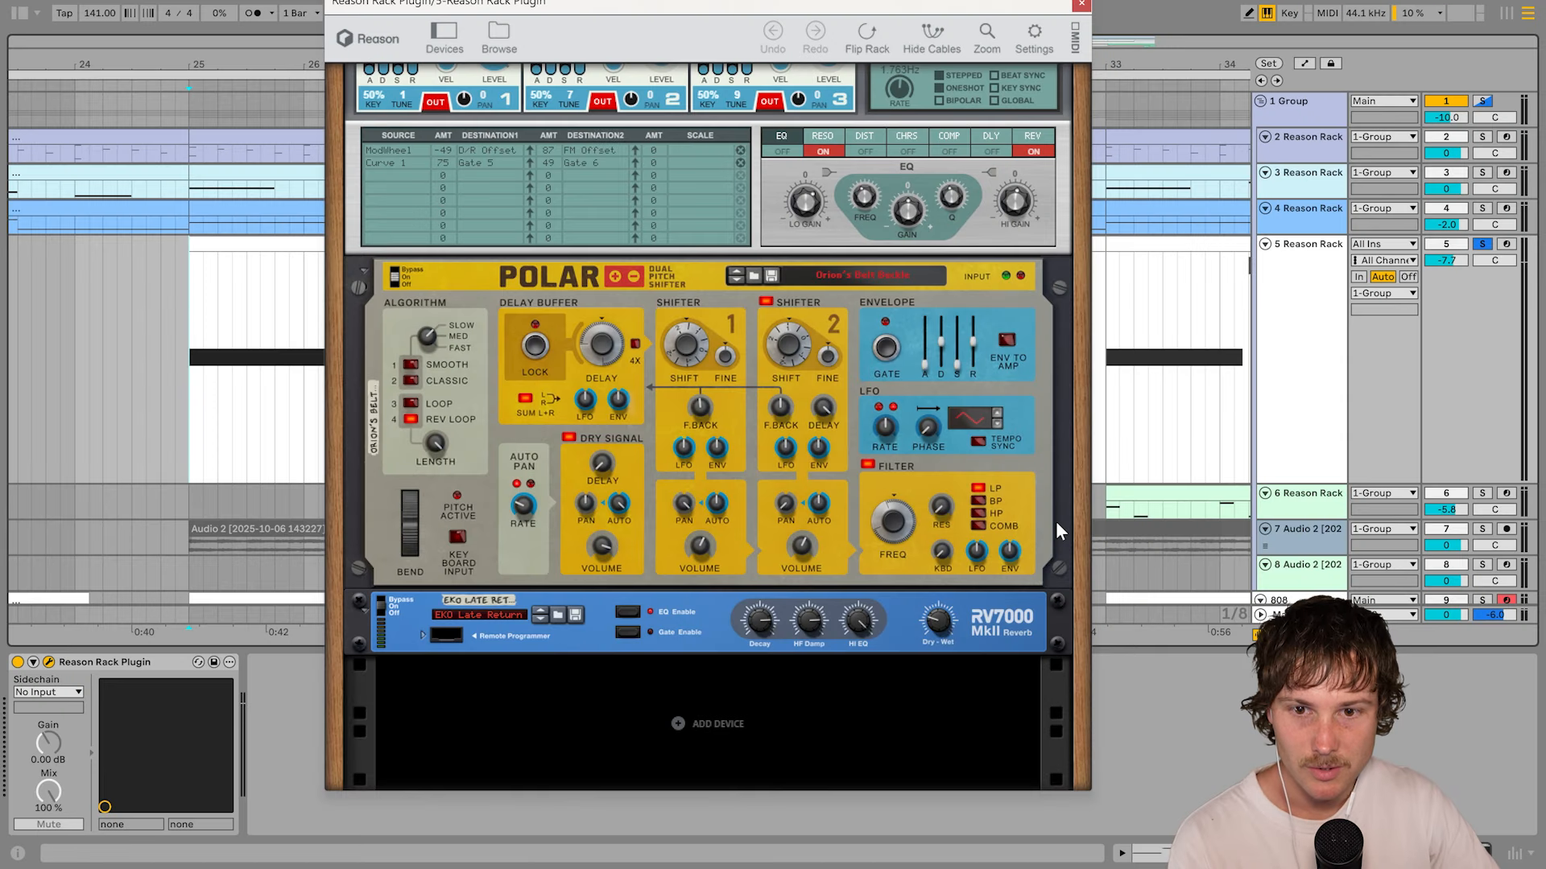
# Examine the synth, Polar pitch shifter and RV7000 reverb in track 5's Reason rack
pyautogui.scroll(5, 1056, 520)
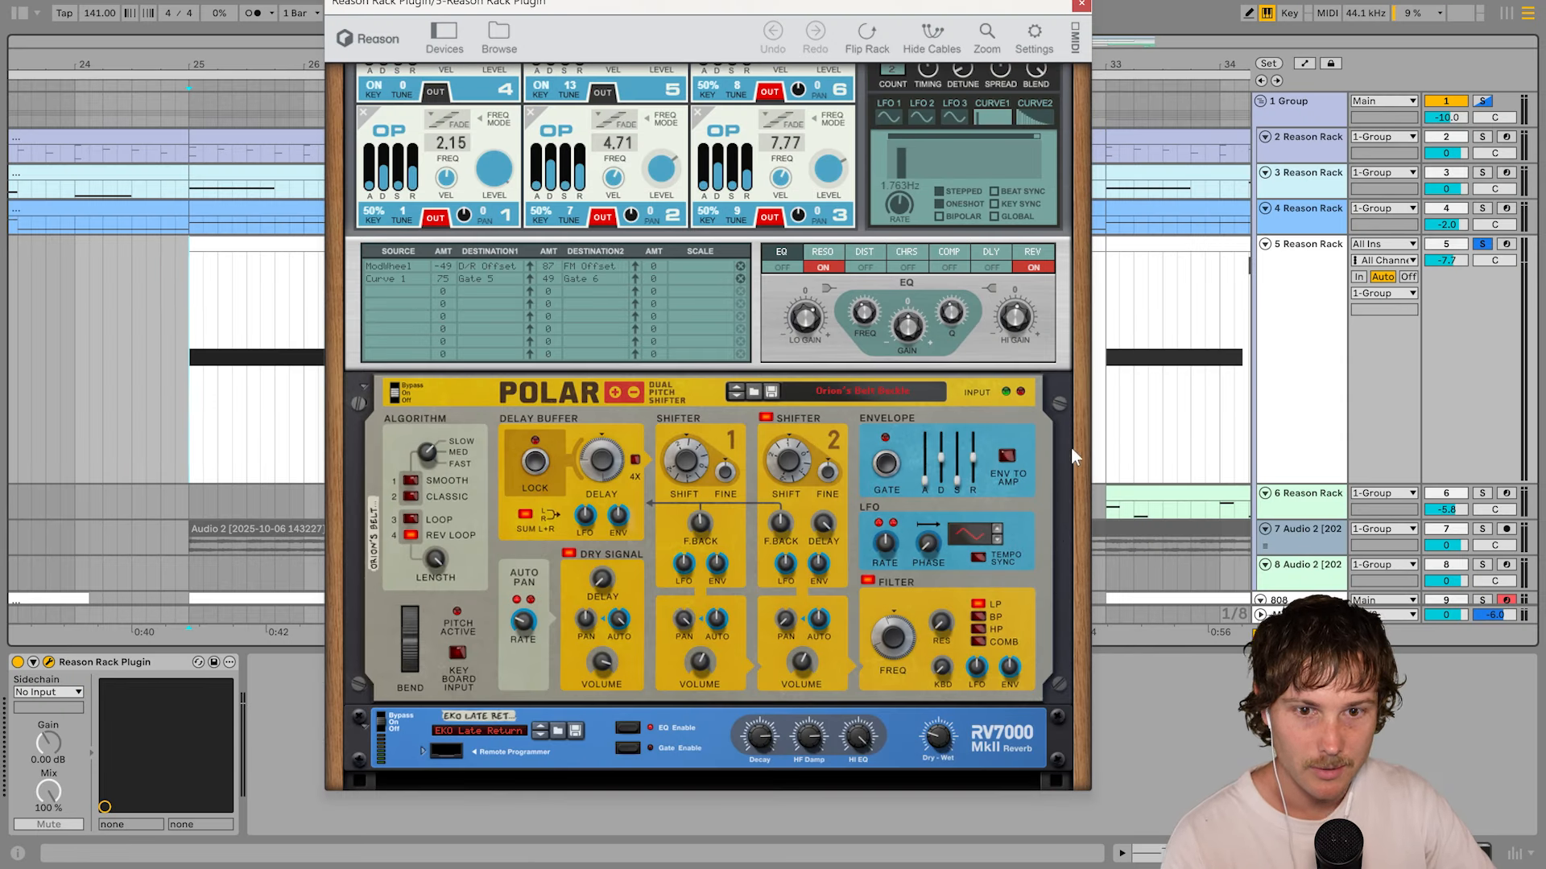
pyautogui.click(424, 398)
pyautogui.scroll(-2, 507, 357)
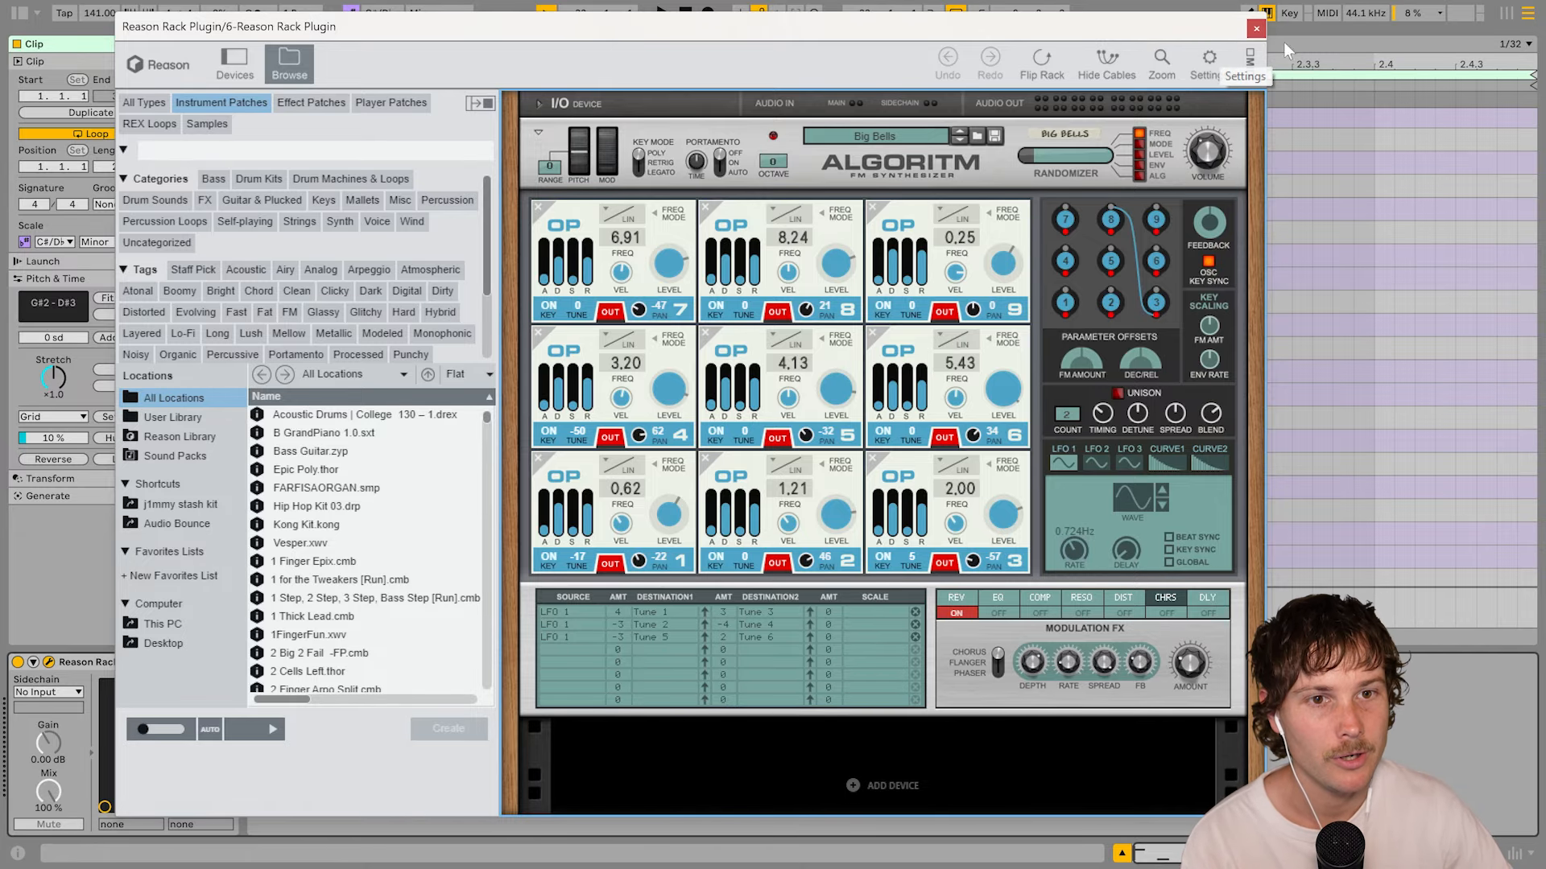
# Close track 6's Algoritm rack, play its part, and show the arrangement around bars 22 to 43
pyautogui.click(1256, 29)
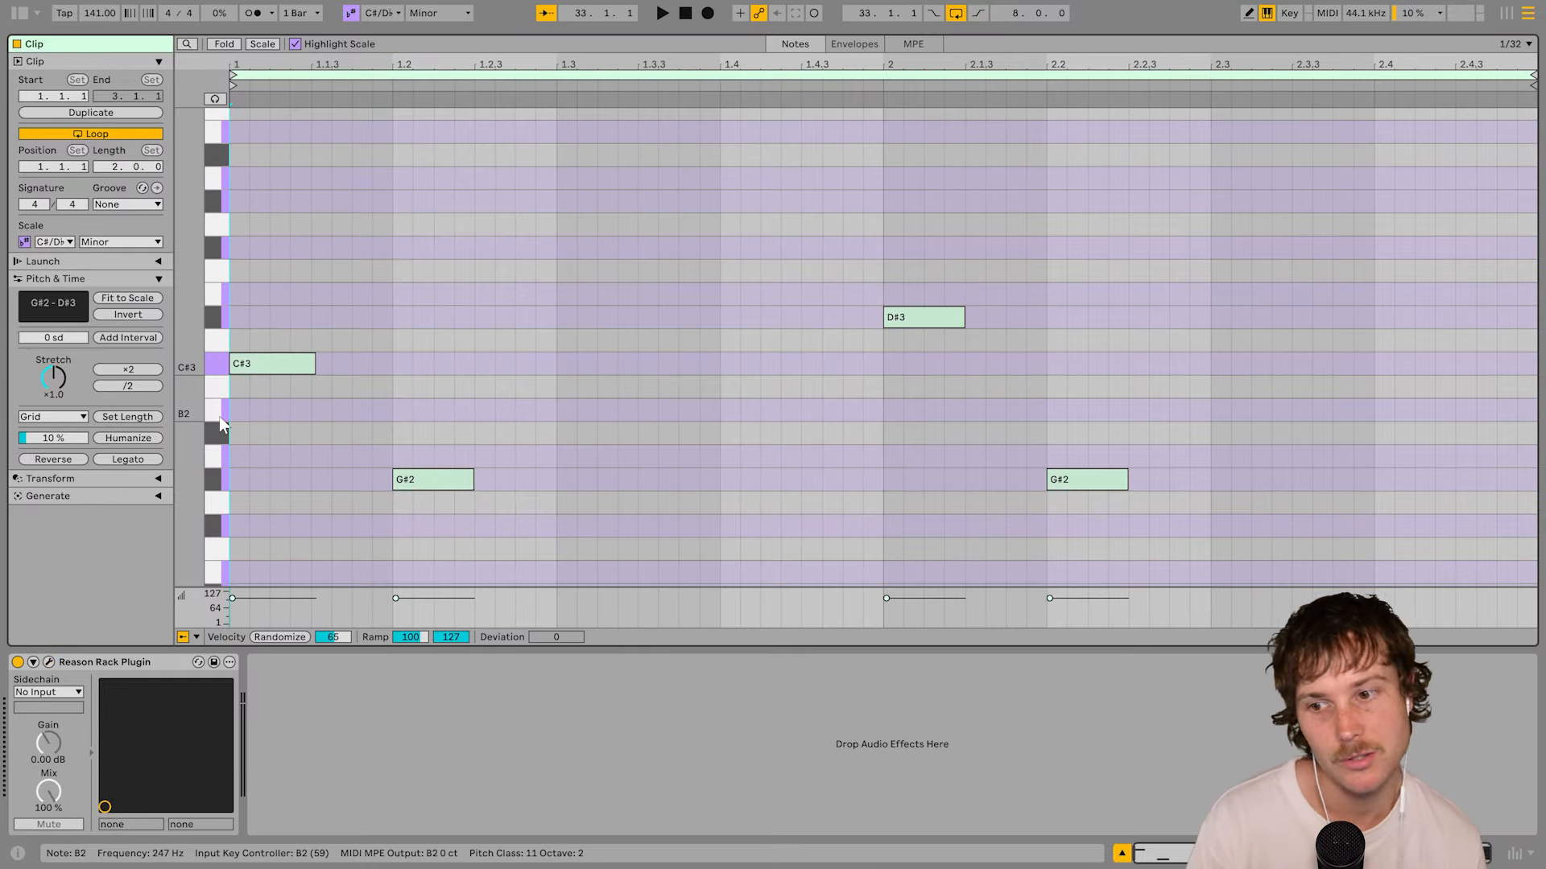
pyautogui.press('space')
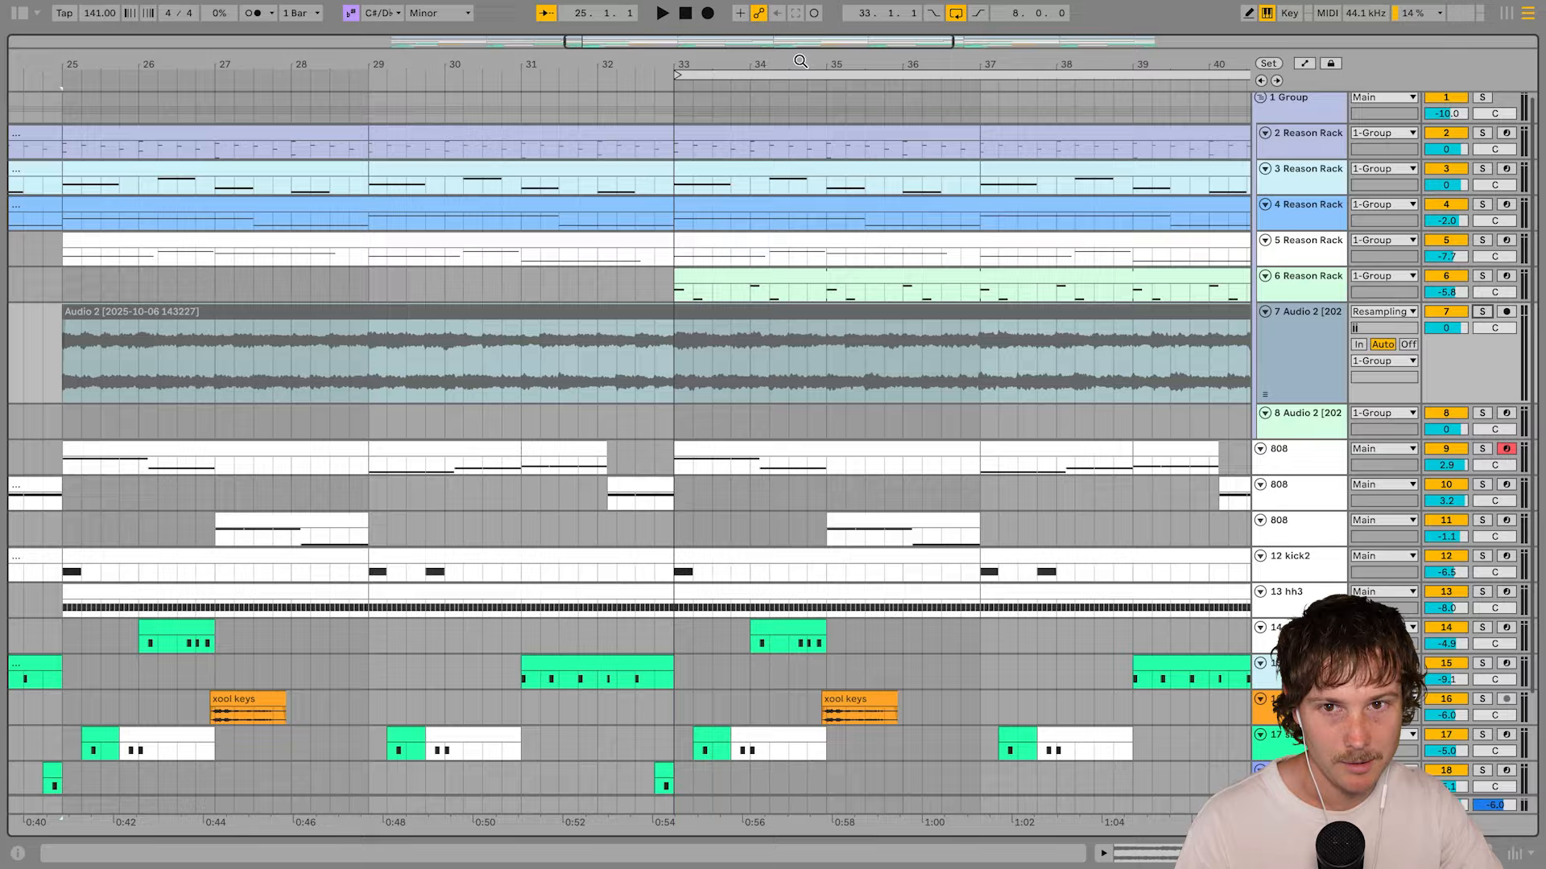
pyautogui.moveTo(800, 62); pyautogui.dragTo(727, 53)
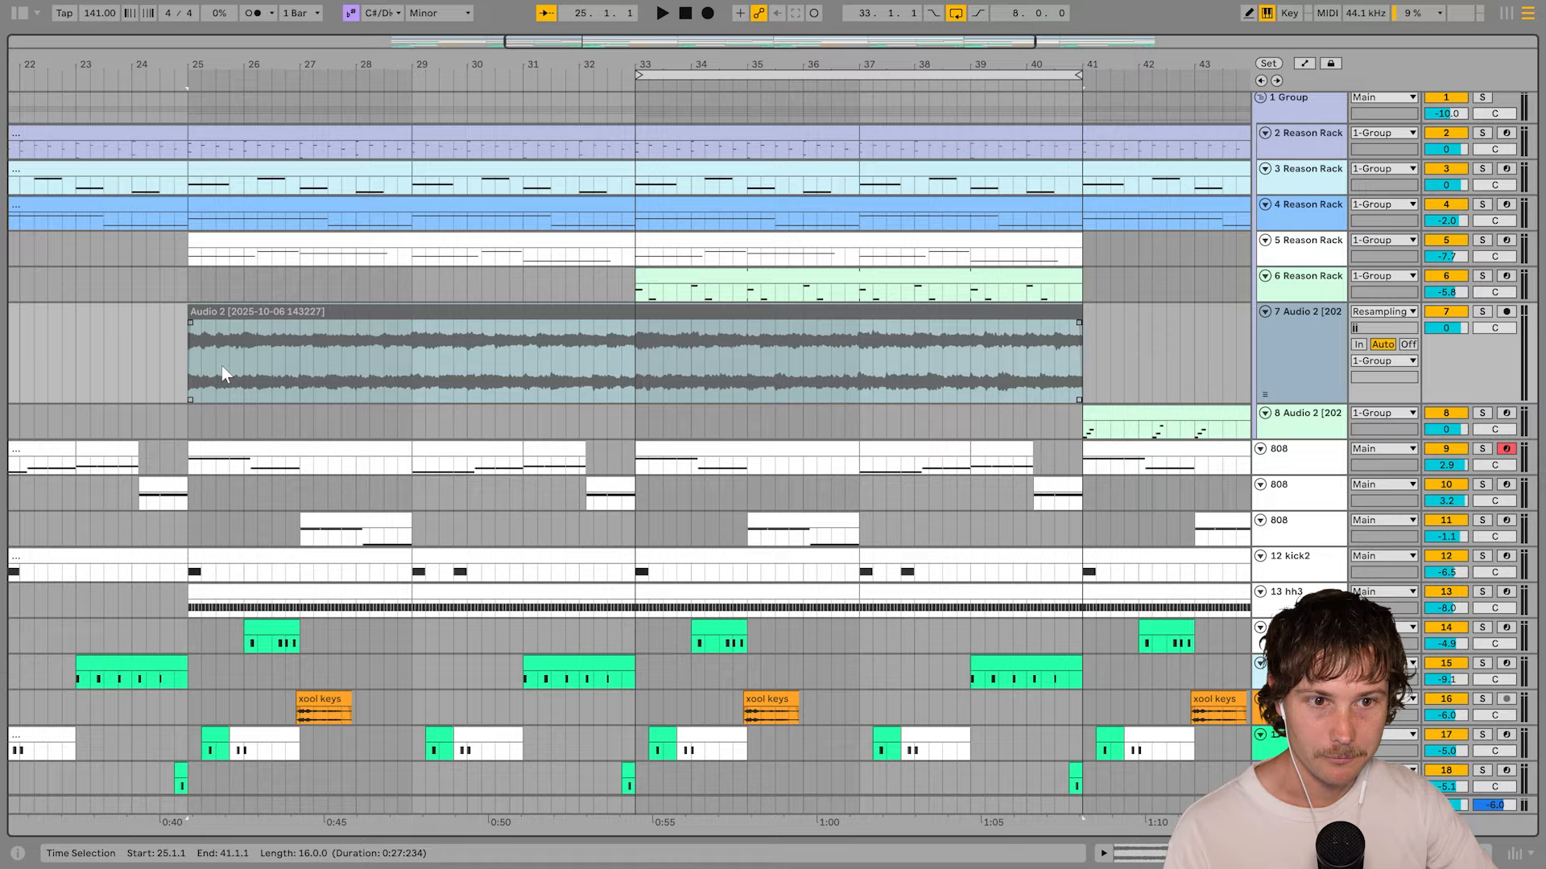
# Select a section of the resampled audio clip on track 7 and check the track's audio input source
pyautogui.click(640, 311)
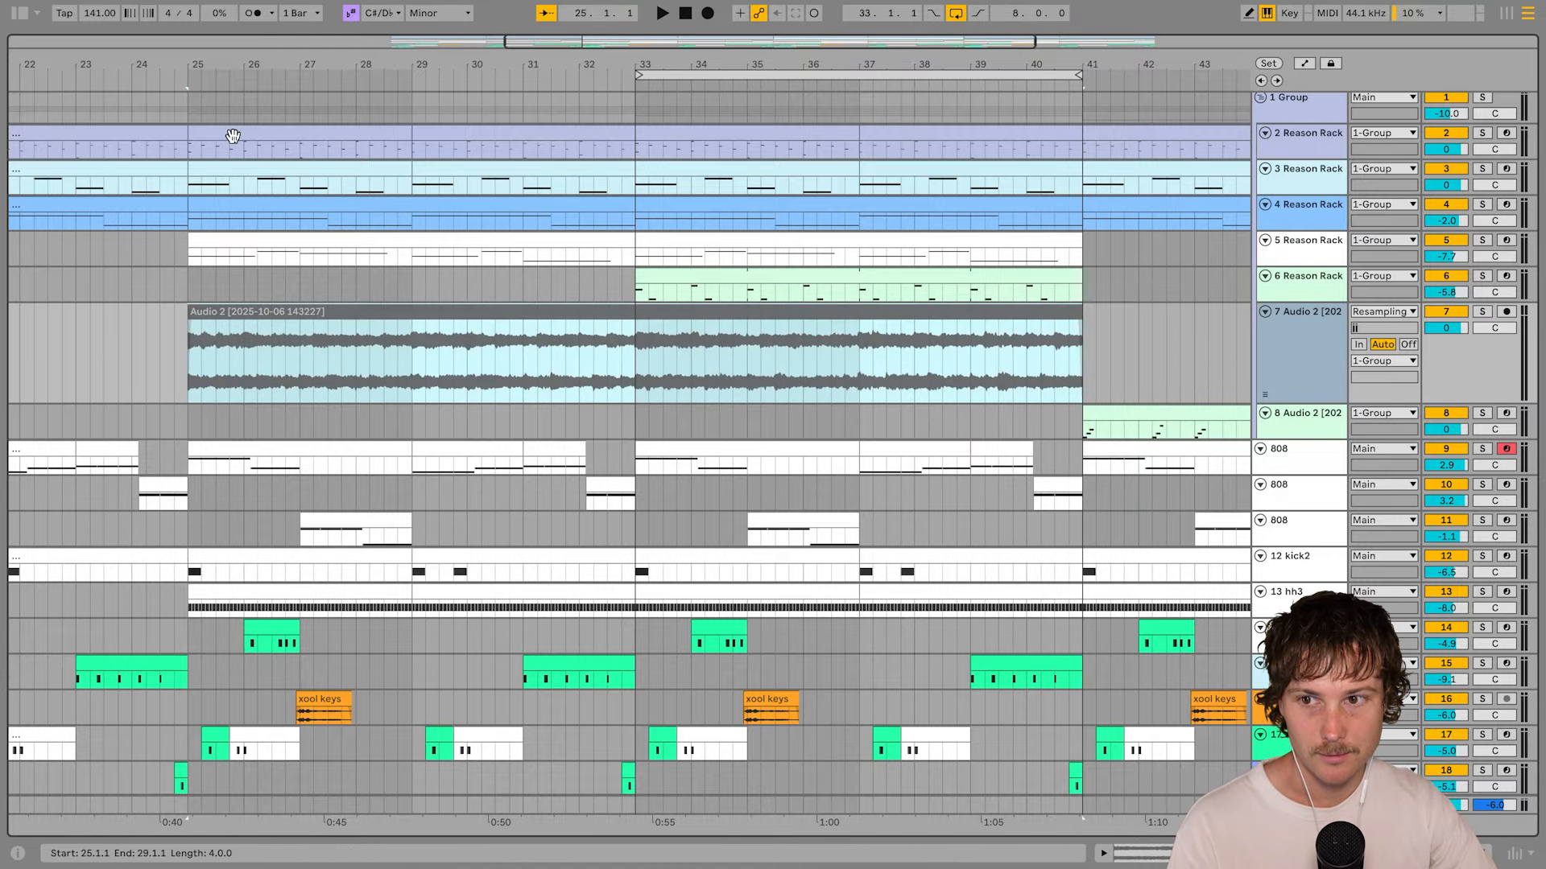
pyautogui.click(1395, 312)
pyautogui.click(1391, 313)
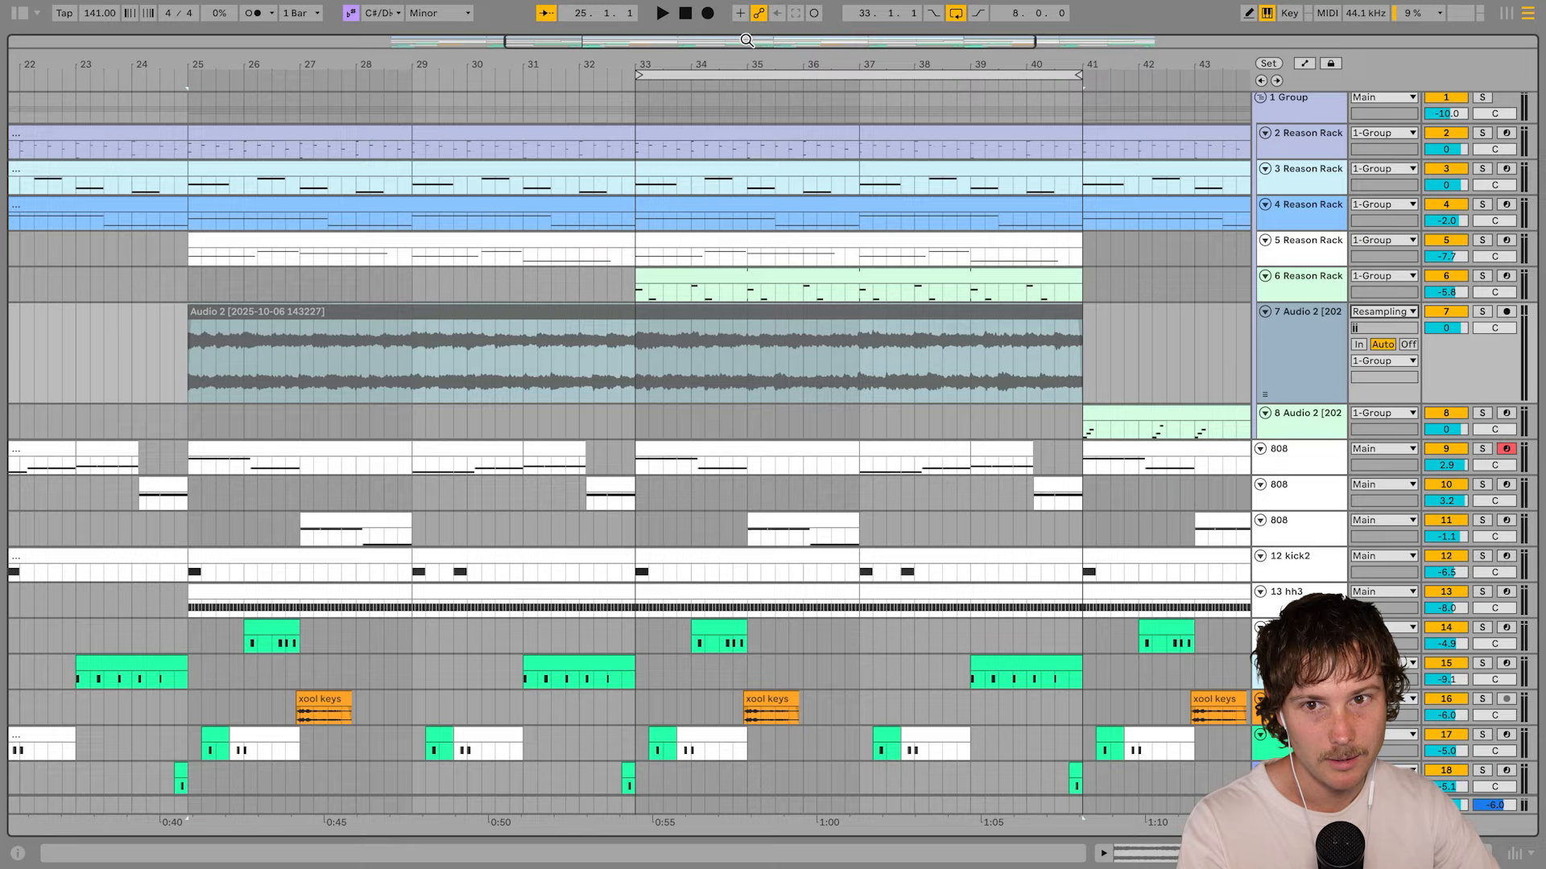
# Activate the resampled audio clip spanning bars 25 to 41, and deactivate it again
pyautogui.click(279, 377)
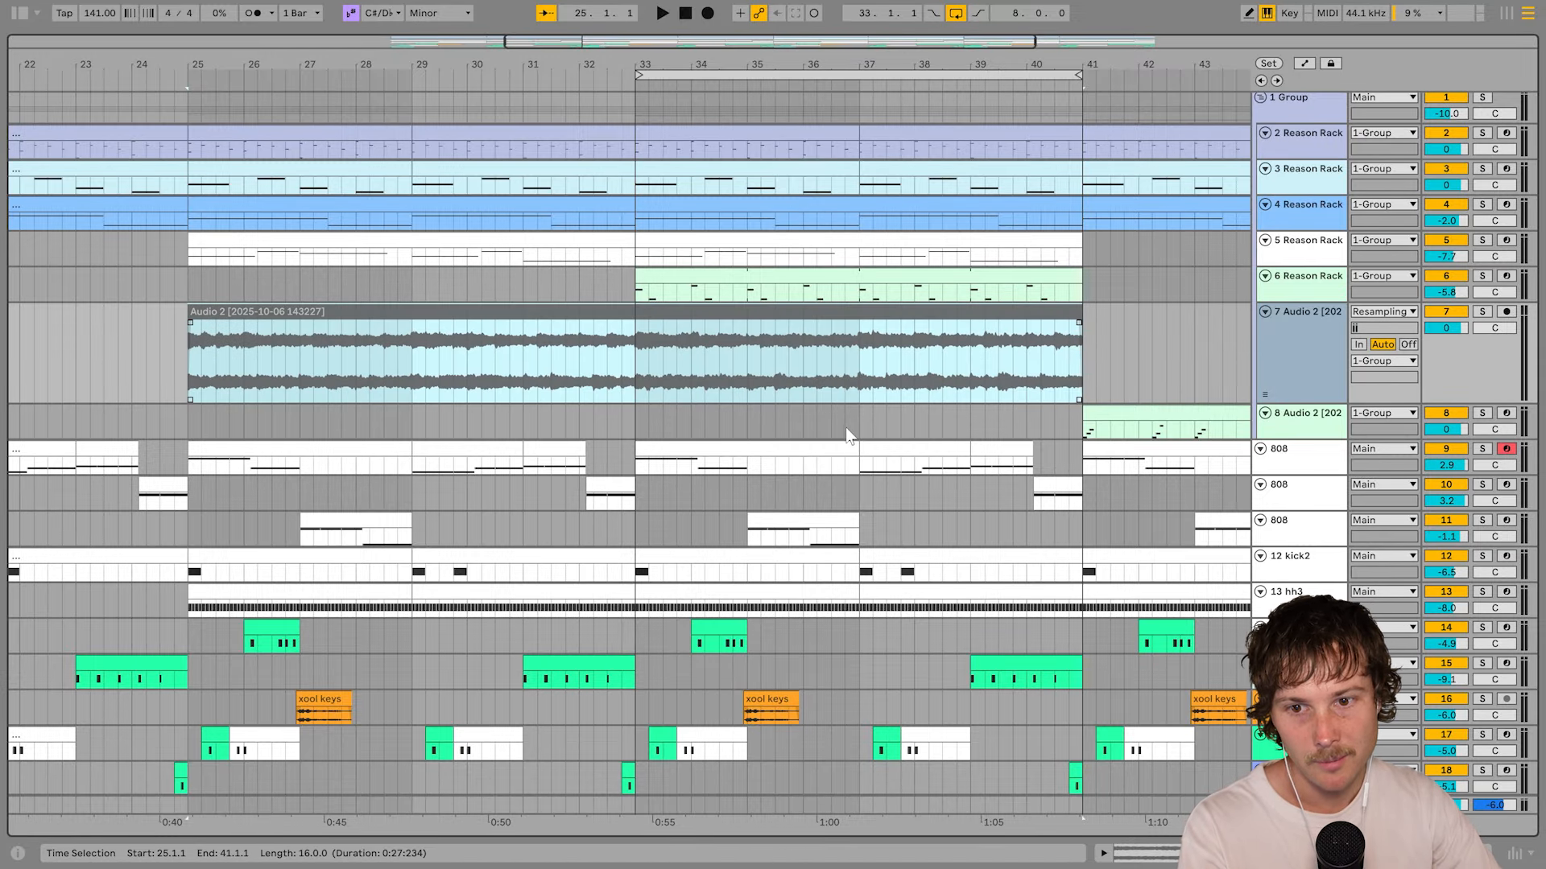
pyautogui.press('0')
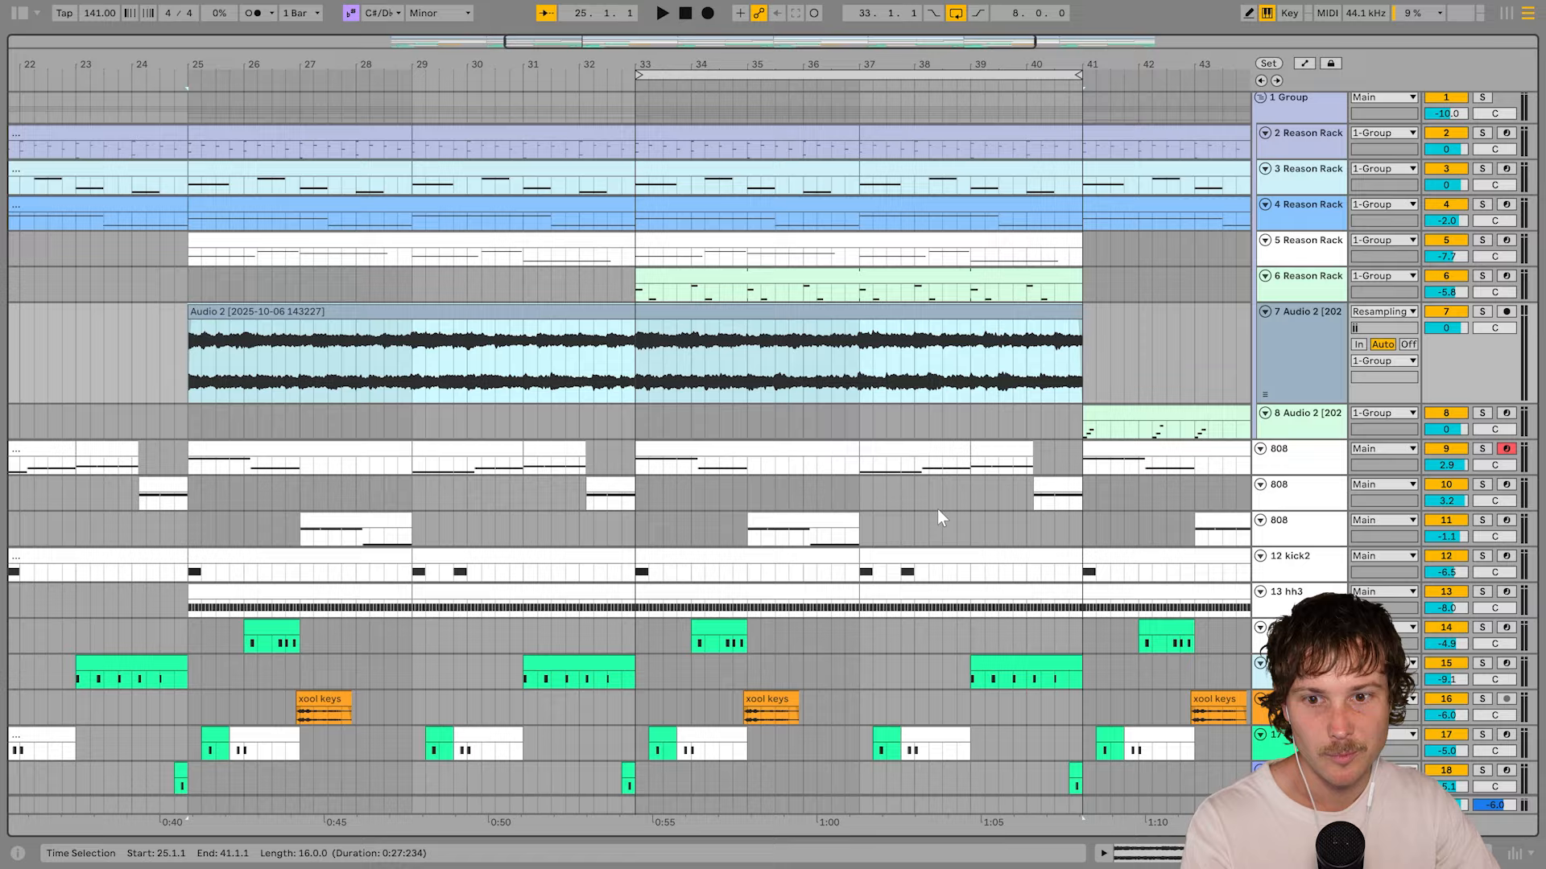
pyautogui.hscroll(5, 670, 349)
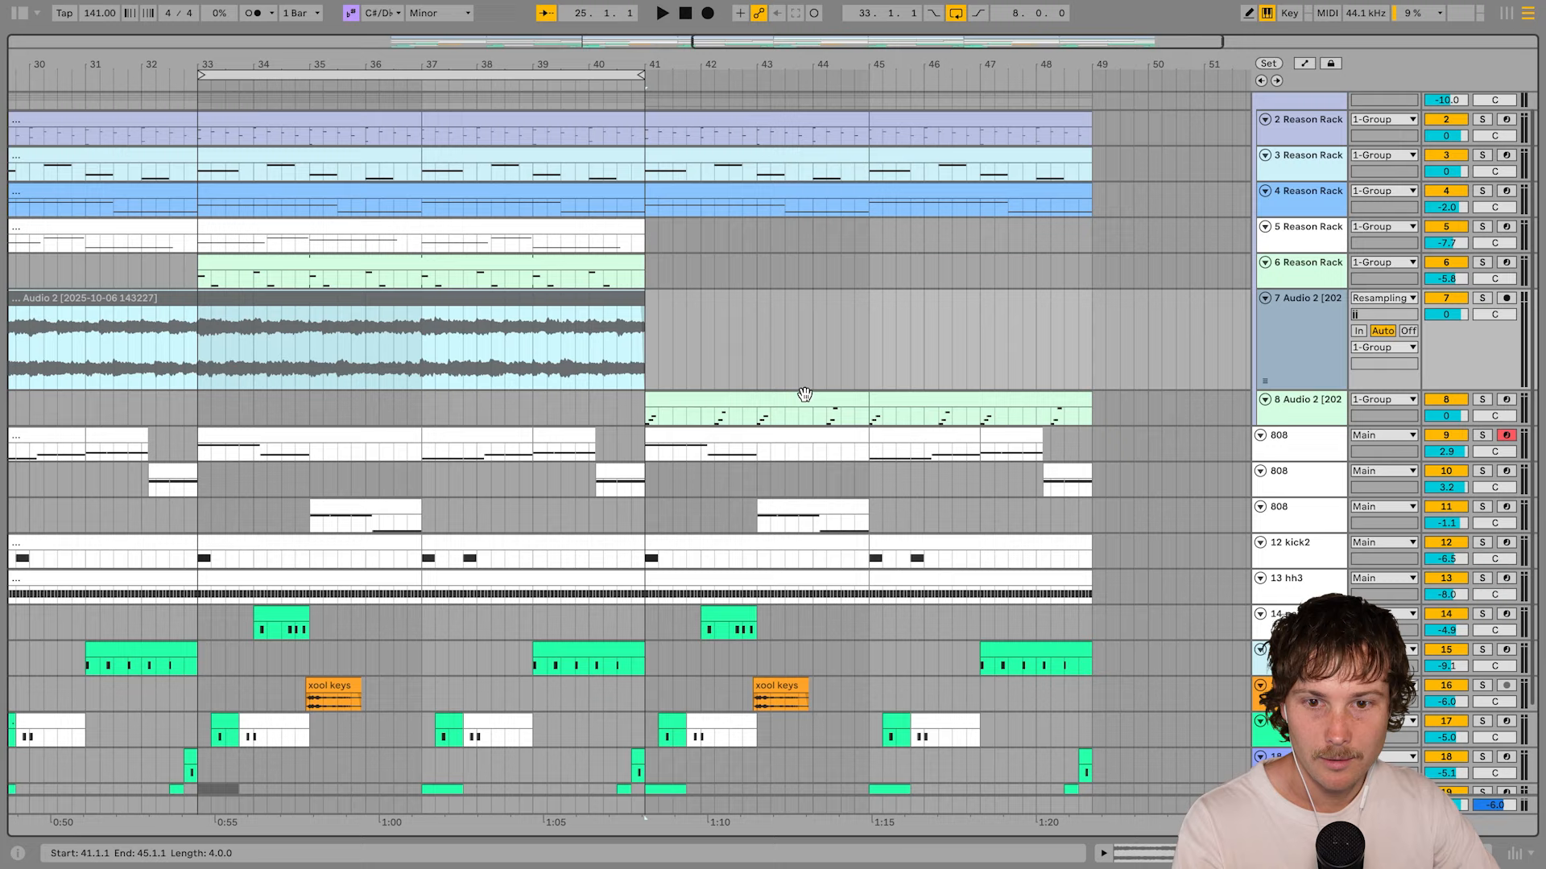
pyautogui.press('0')
# Loop bars 41 to 49 around the two MIDI clips on track 8
pyautogui.click(795, 401)
pyautogui.keyDown('shift'); pyautogui.click(927, 396); pyautogui.keyUp('shift')
pyautogui.hotkey('ctrl', 'l')
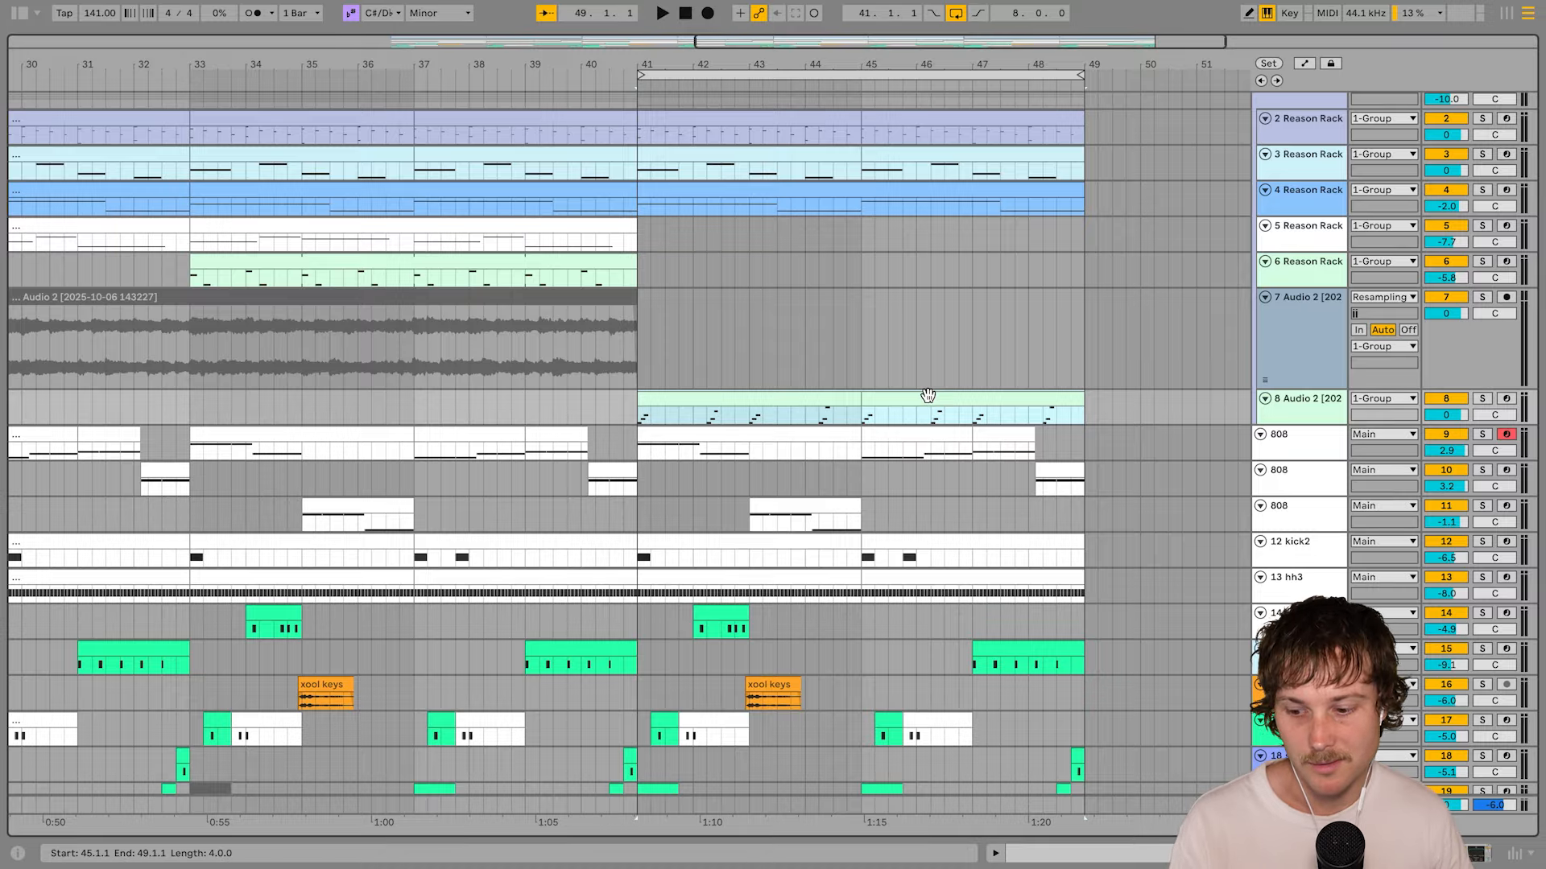
# Show track 8's device chain, arm the track for recording, and display the sampler's detailed controls
pyautogui.hotkey('shift', 'Tab')
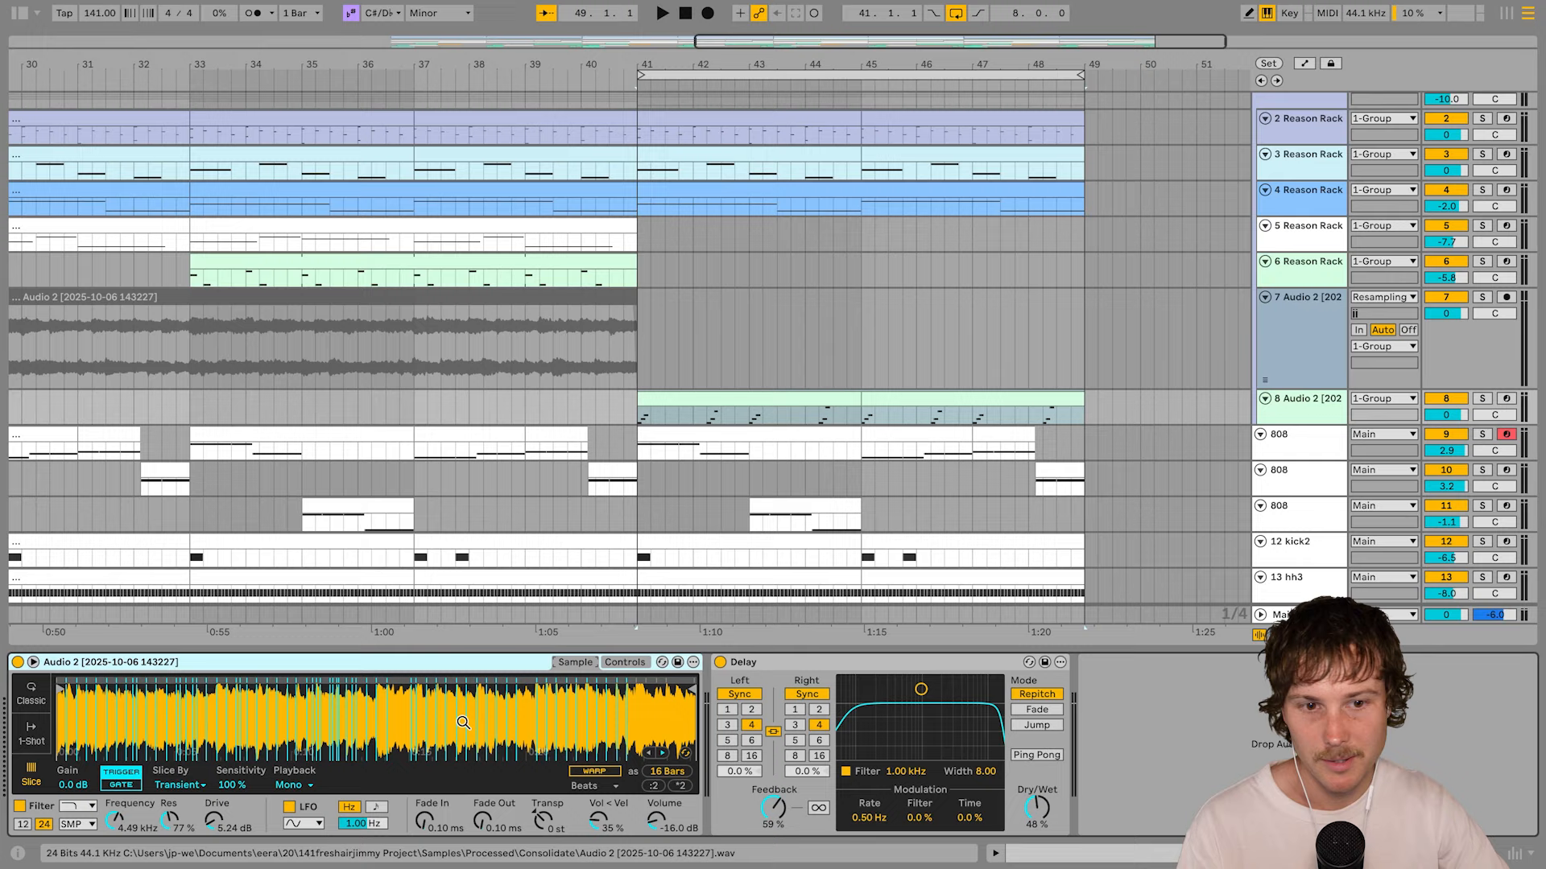
pyautogui.click(1505, 399)
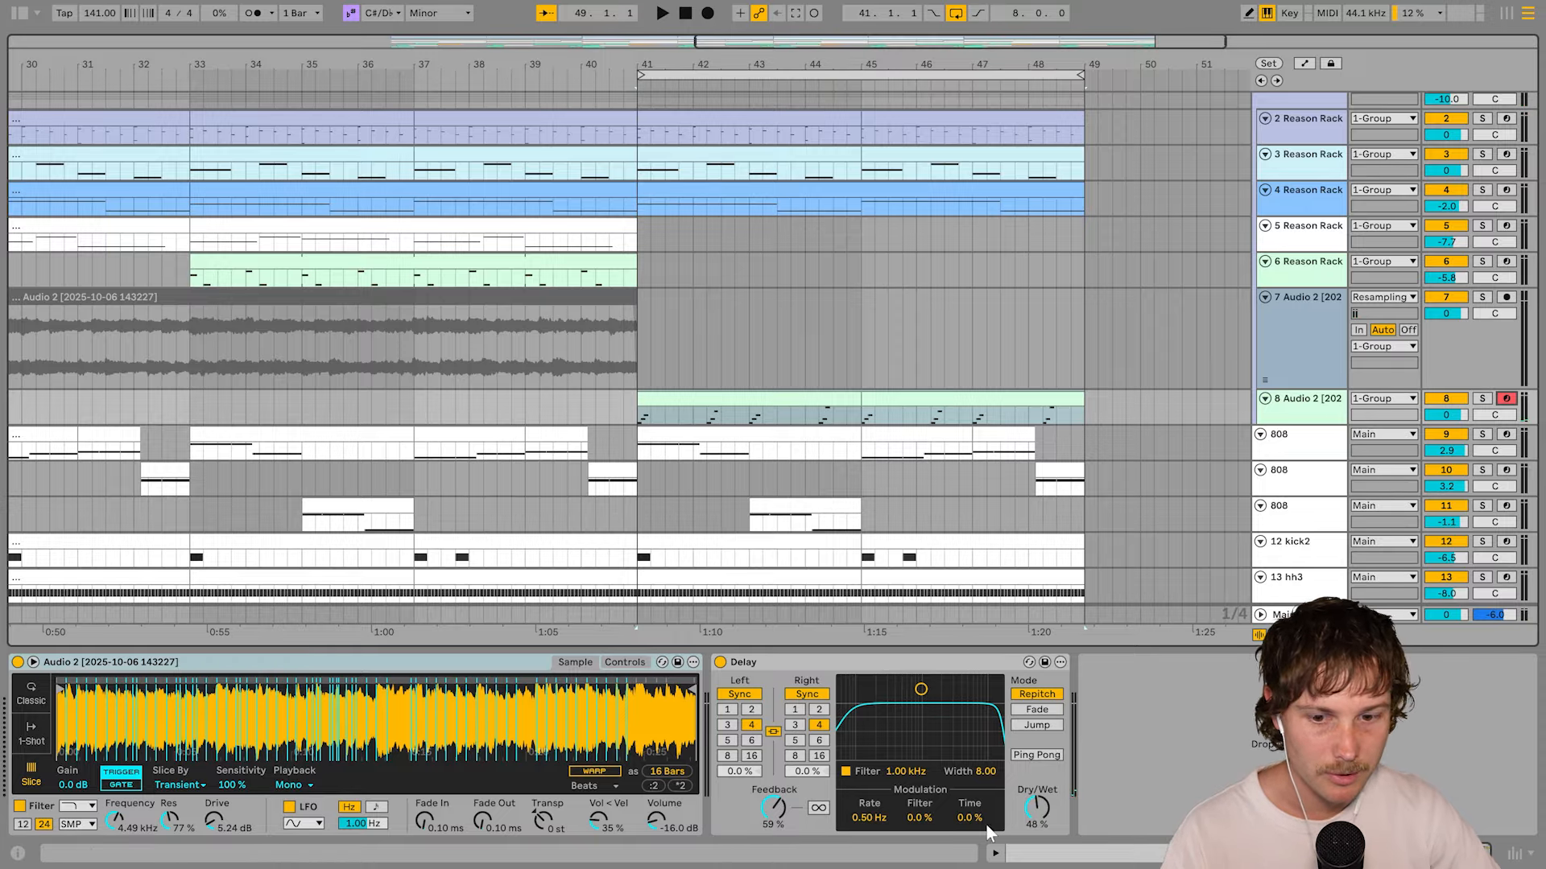
pyautogui.click(623, 663)
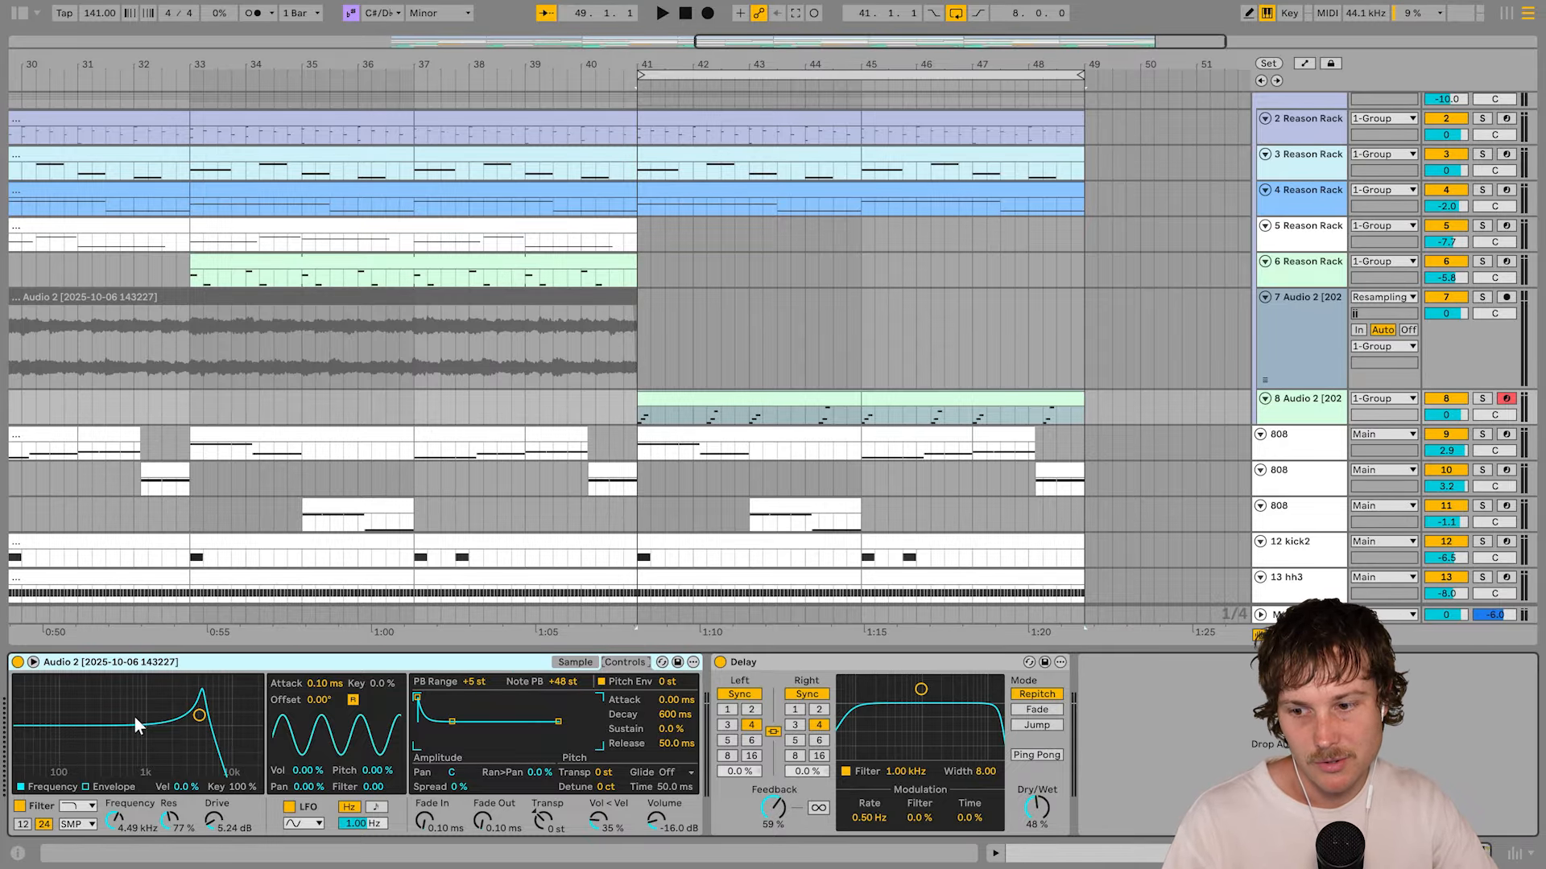
# Try a lower cutoff on the sampler's filter, undo it, and look through the filter circuit types
pyautogui.moveTo(199, 715)
pyautogui.mouseDown()
pyautogui.moveTo(99, 716)
pyautogui.moveTo(190, 709)
pyautogui.mouseUp()
pyautogui.hotkey('ctrl', 'z')
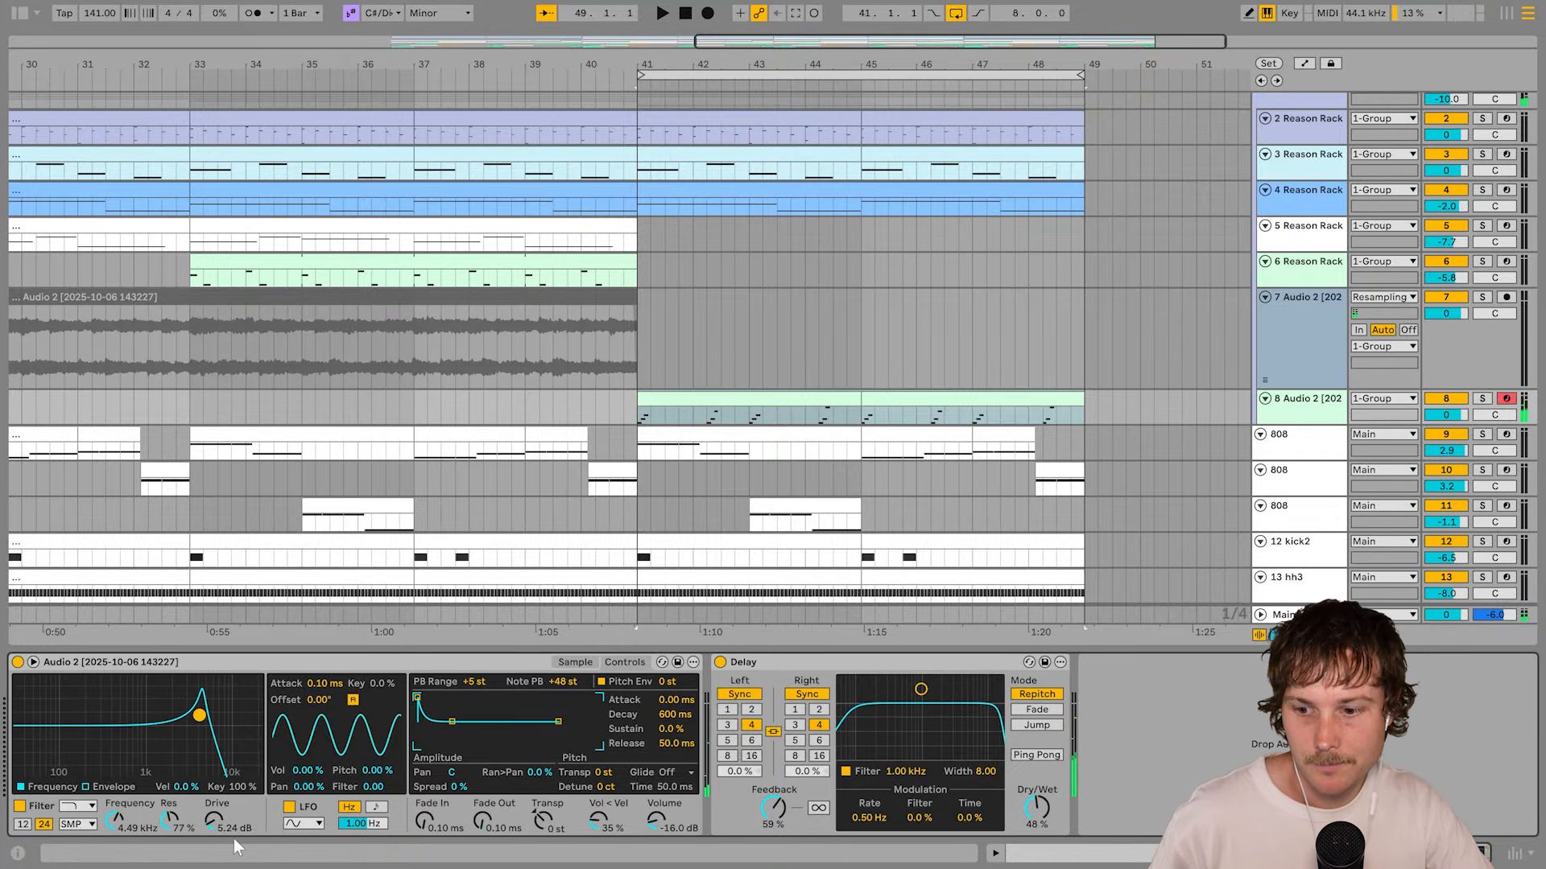
pyautogui.click(77, 824)
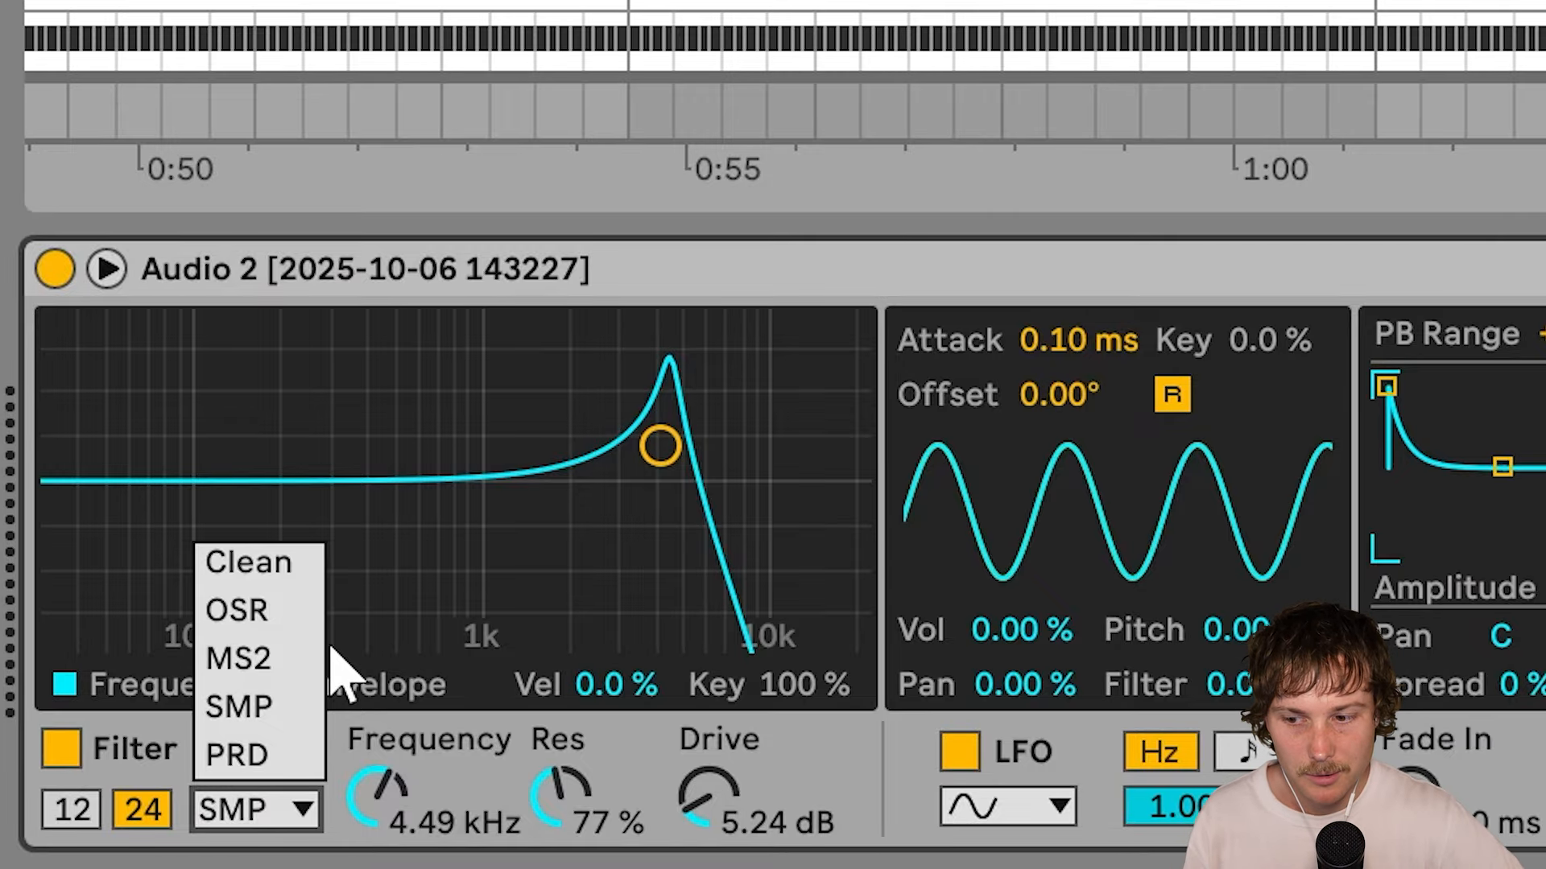
pyautogui.click(724, 828)
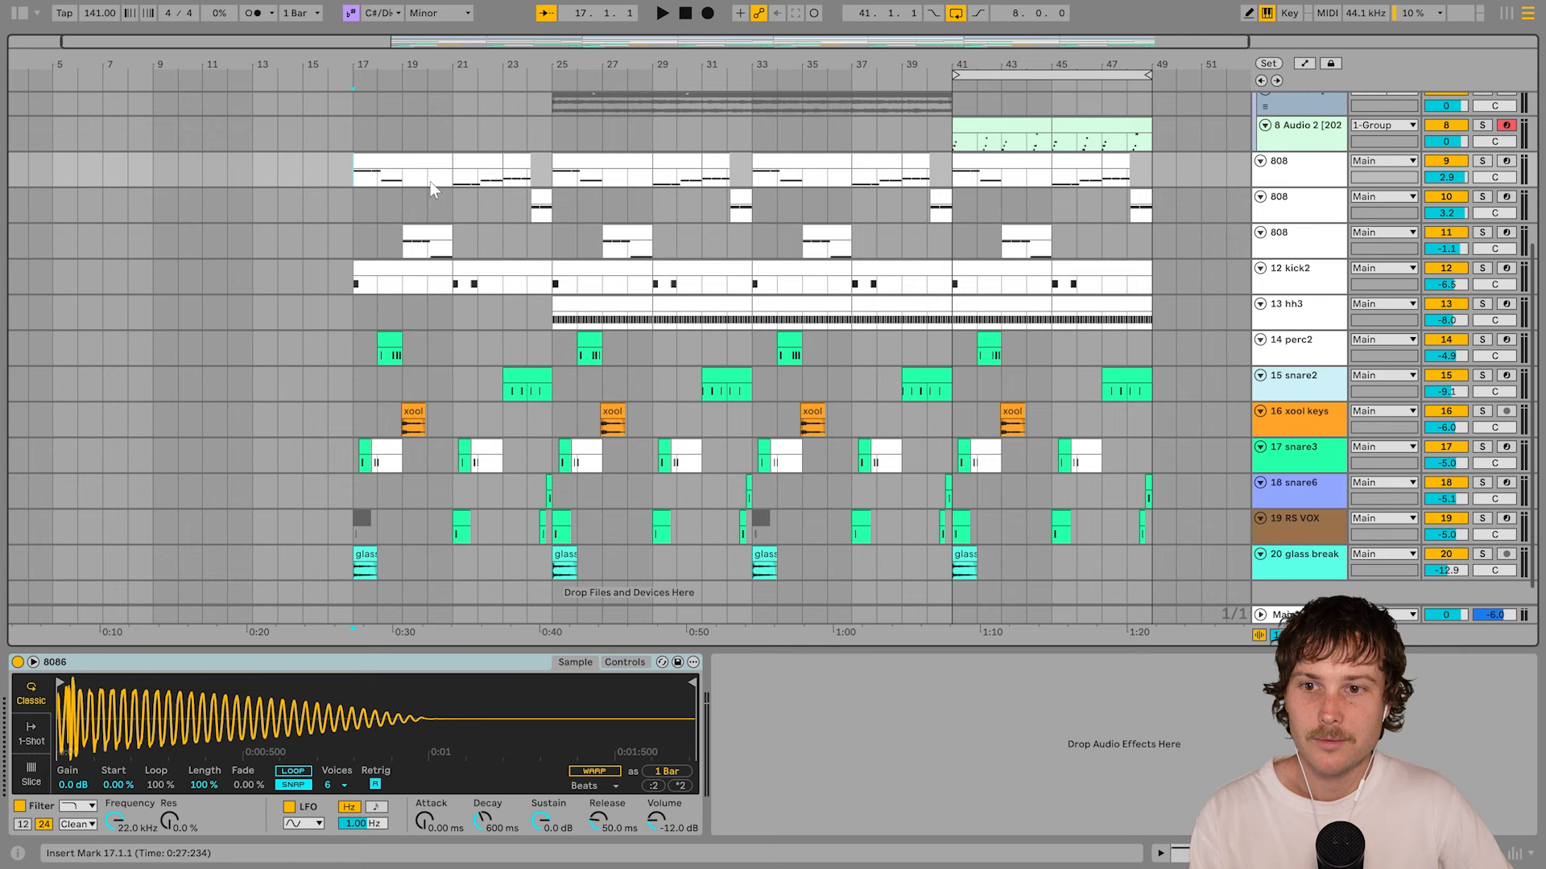
# Open the 808 clips in bars 17 to 25 and examine their note pattern against the melody
pyautogui.click(430, 181)
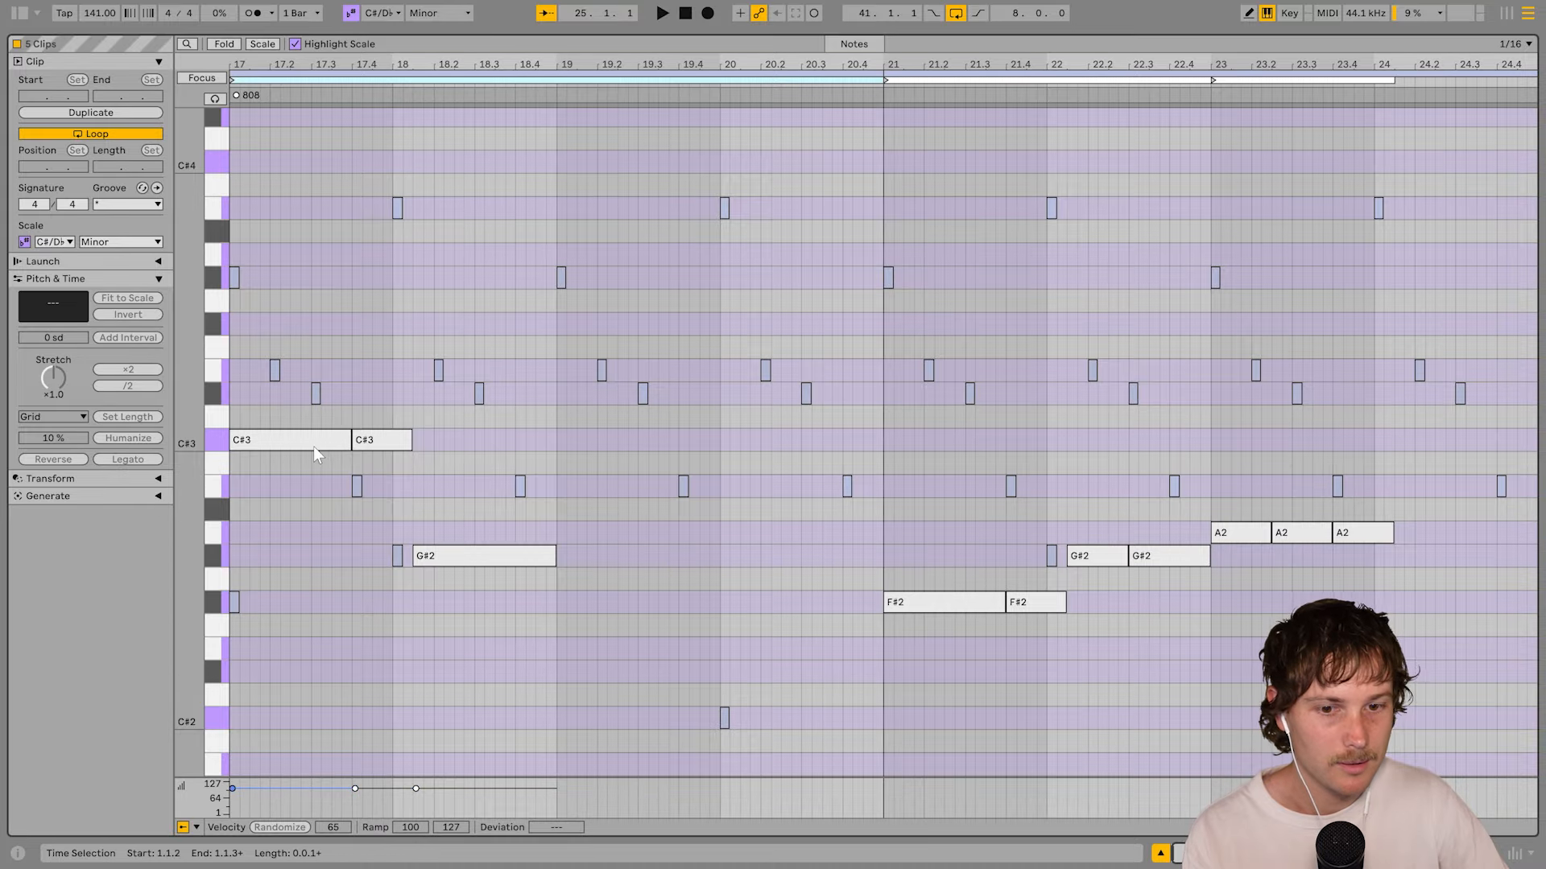
pyautogui.scroll(-5, 991, 669)
pyautogui.scroll(4, 993, 686)
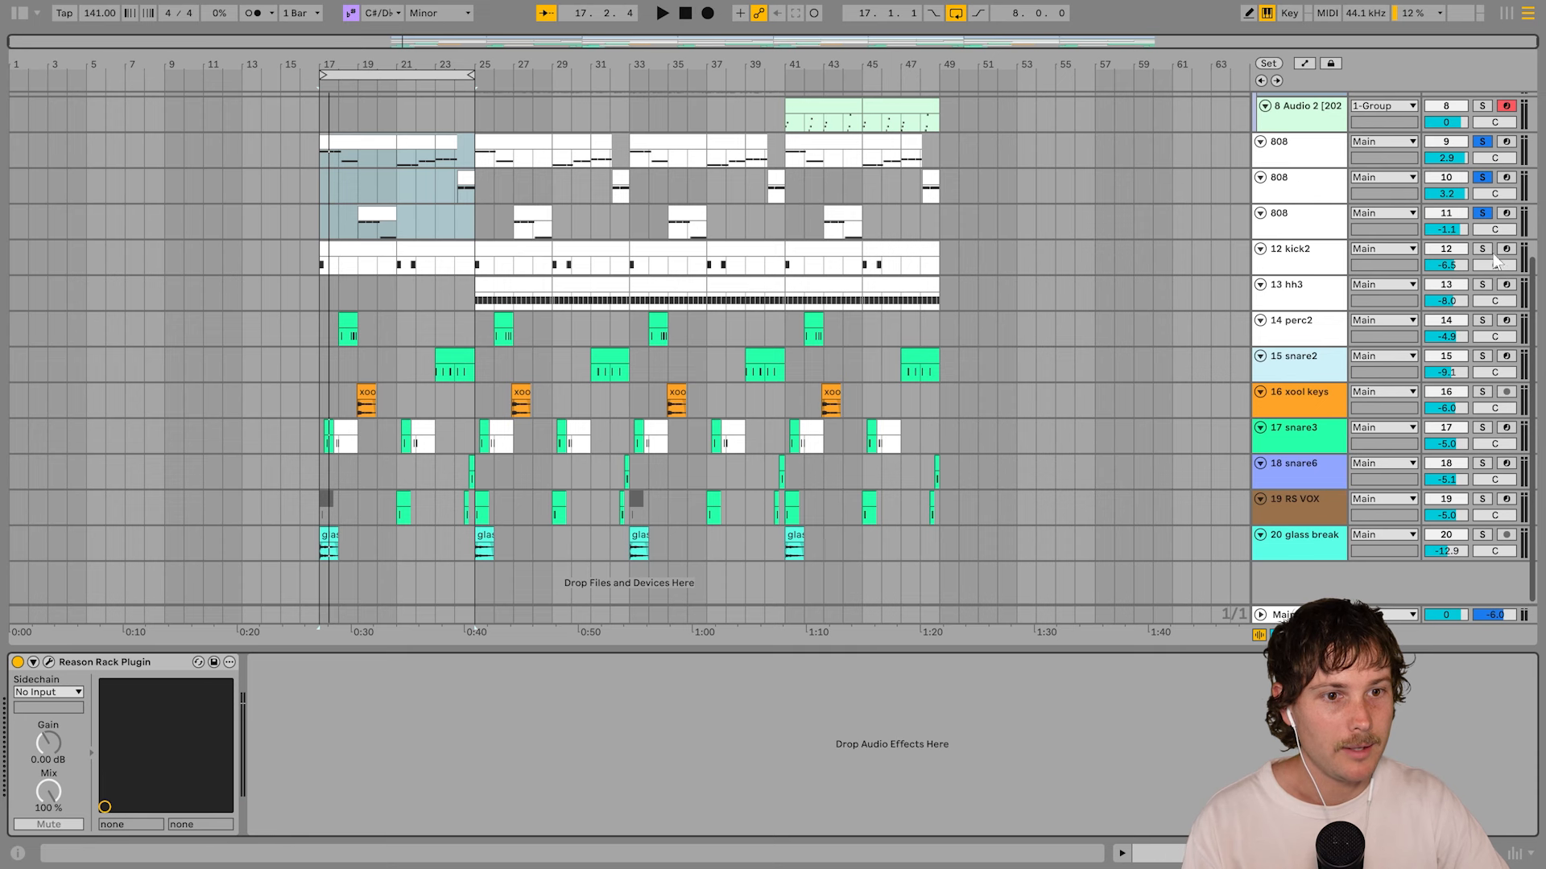
# Solo the kick2 track, inspect the notes of its clips in bars 17 to 25, and return to the arrangement
pyautogui.click(1482, 249)
pyautogui.click(385, 244)
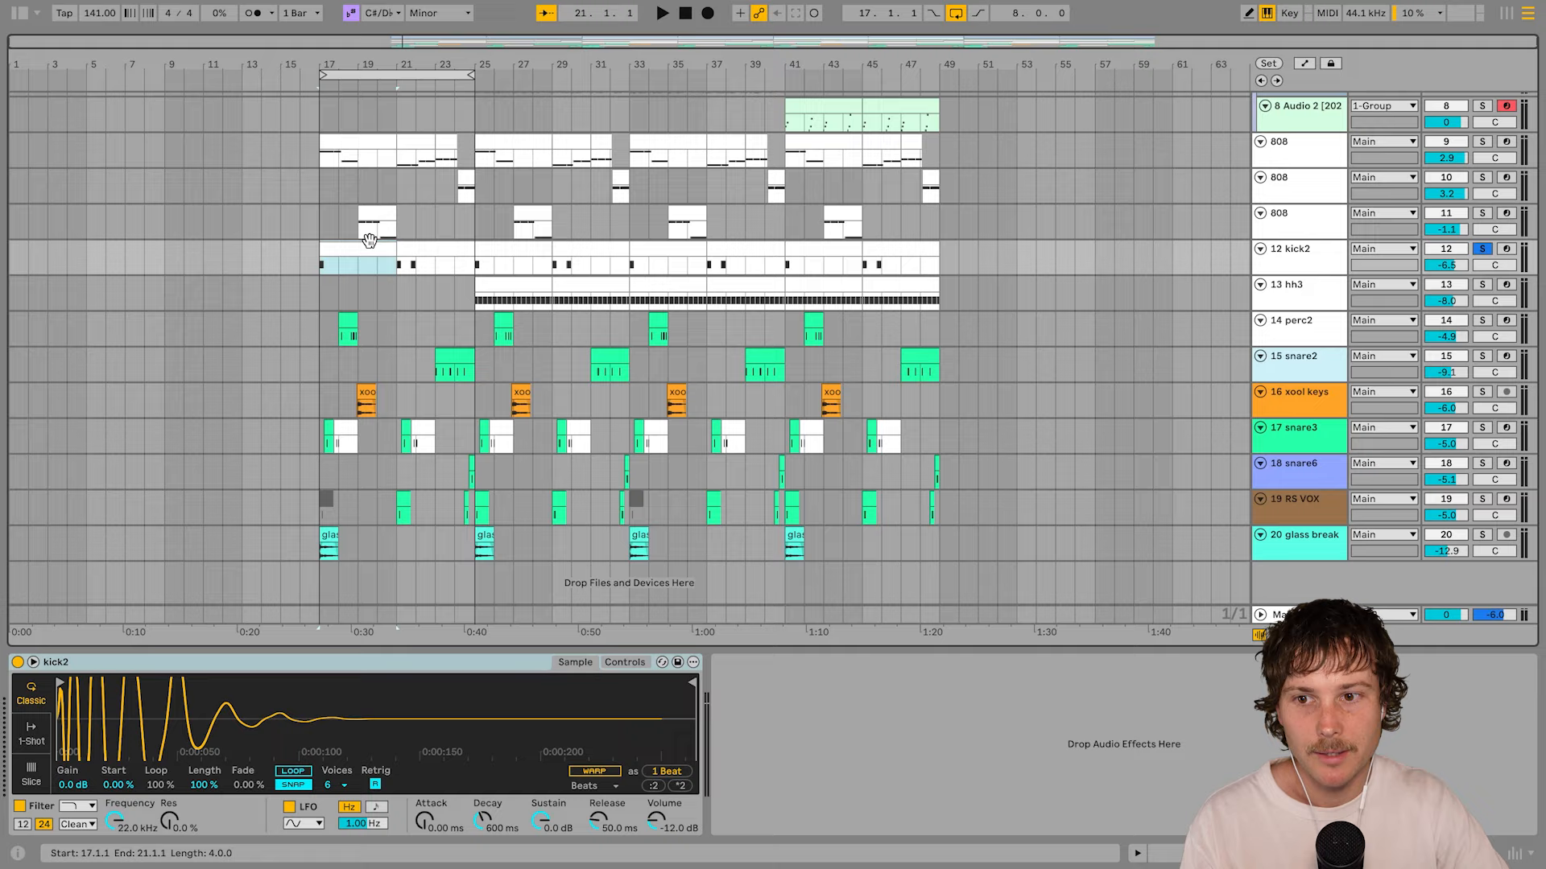
pyautogui.keyDown('shift'); pyautogui.doubleClick(441, 248); pyautogui.keyUp('shift')
pyautogui.scroll(-3, 860, 469)
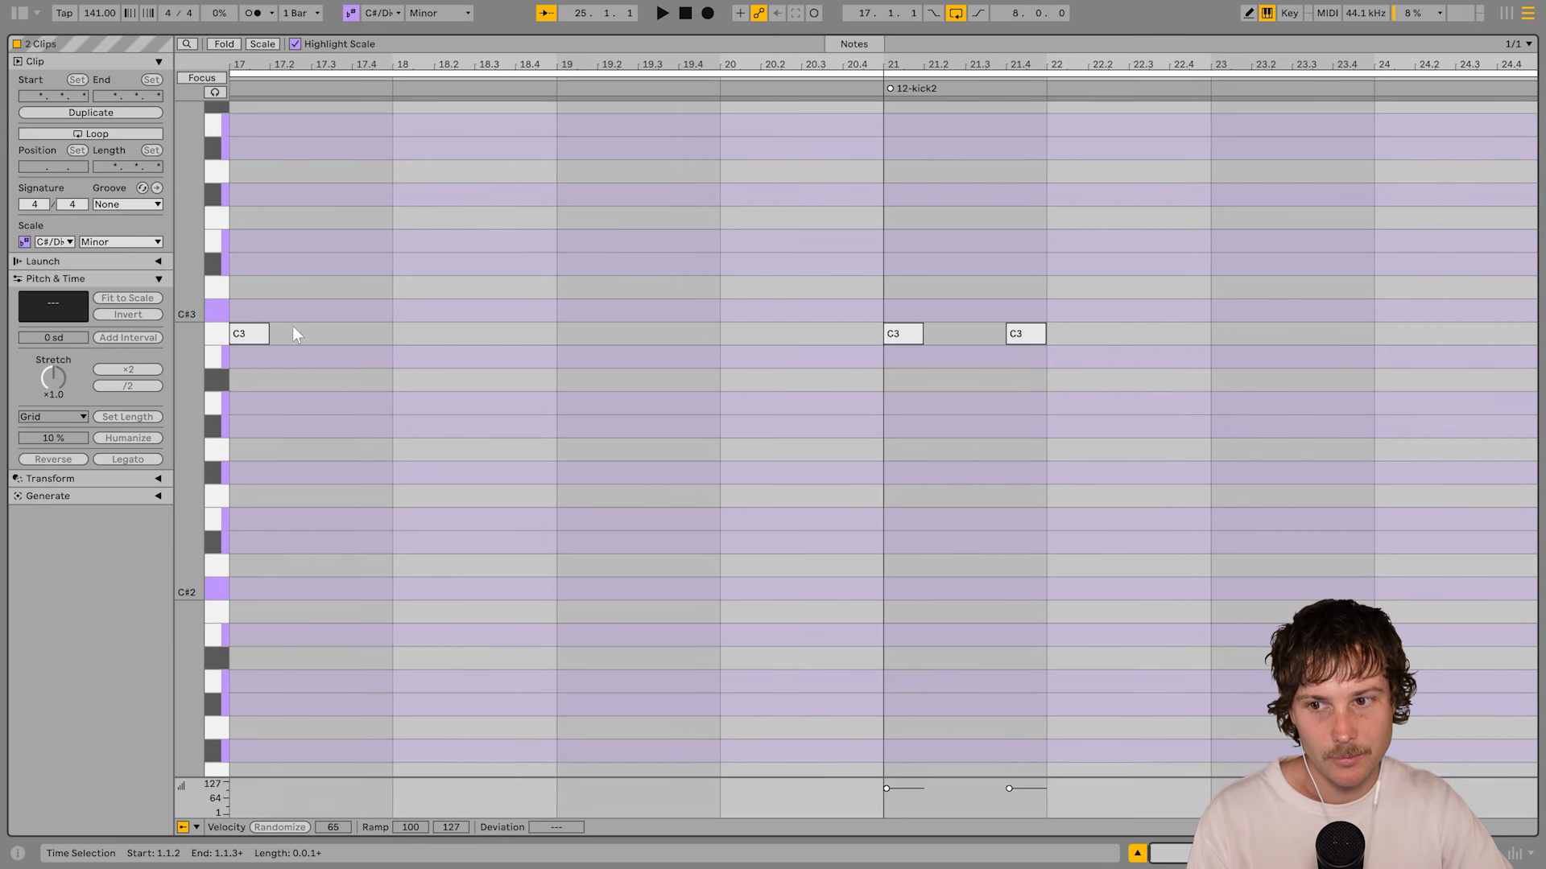
pyautogui.click(238, 334)
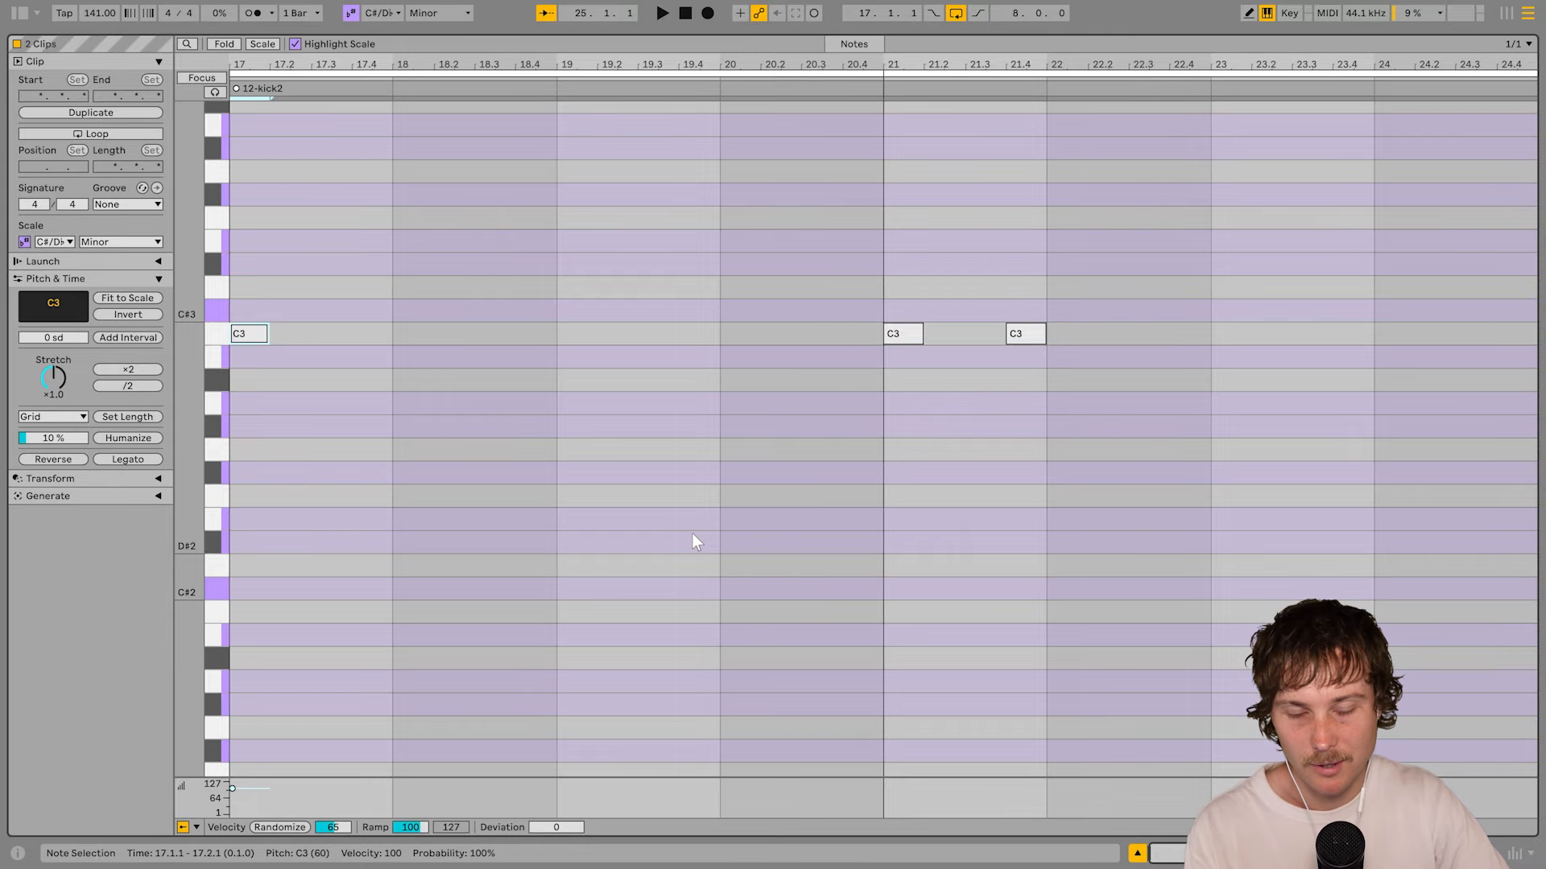
pyautogui.hotkey('shift', 'Tab')
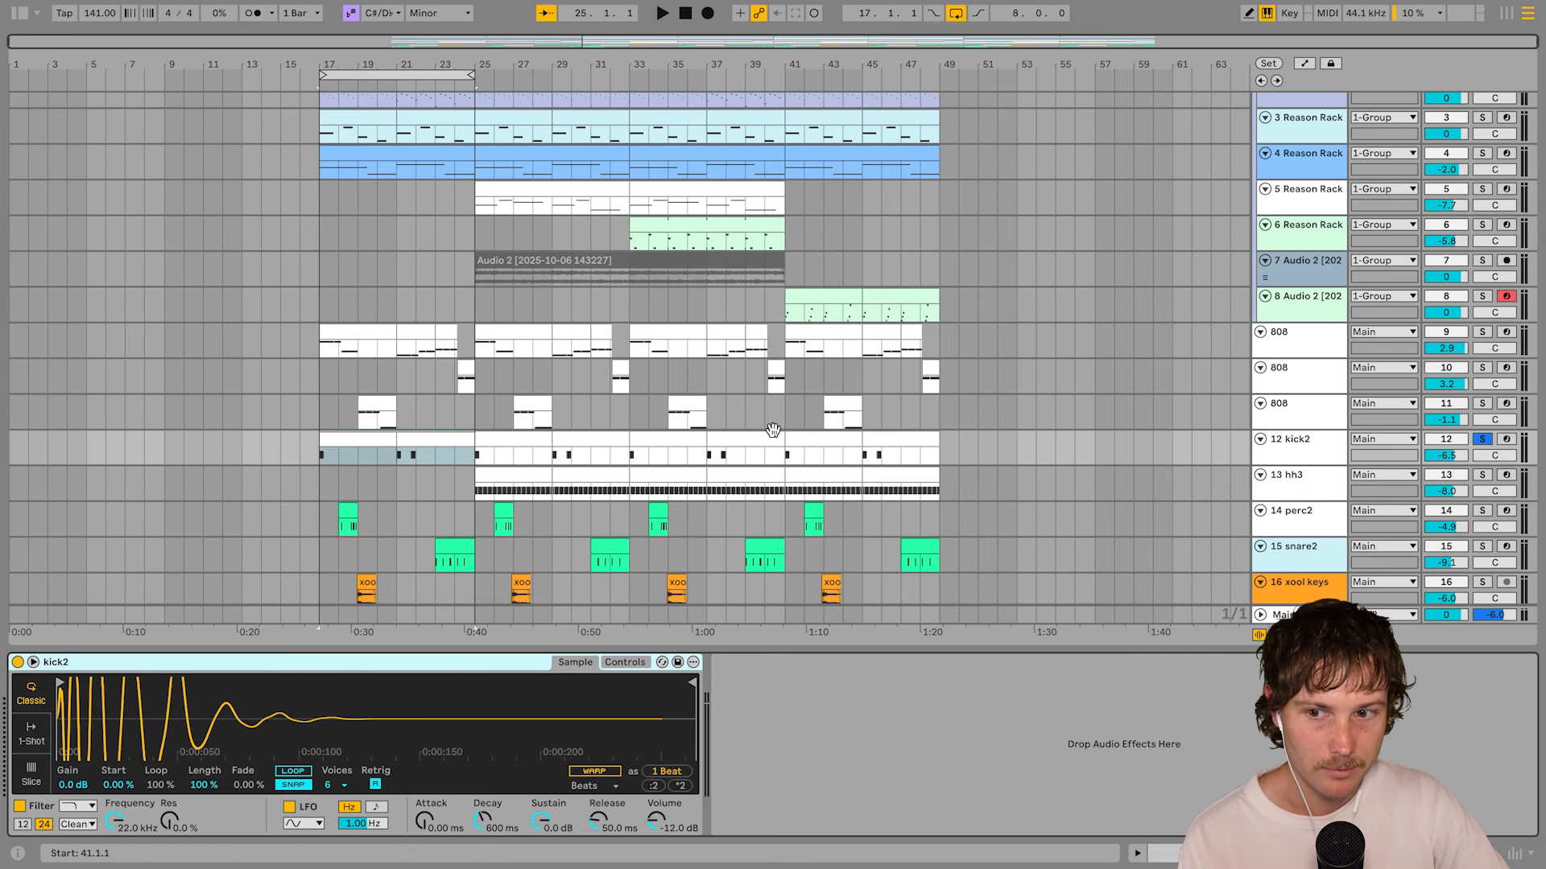
pyautogui.scroll(-3, 773, 430)
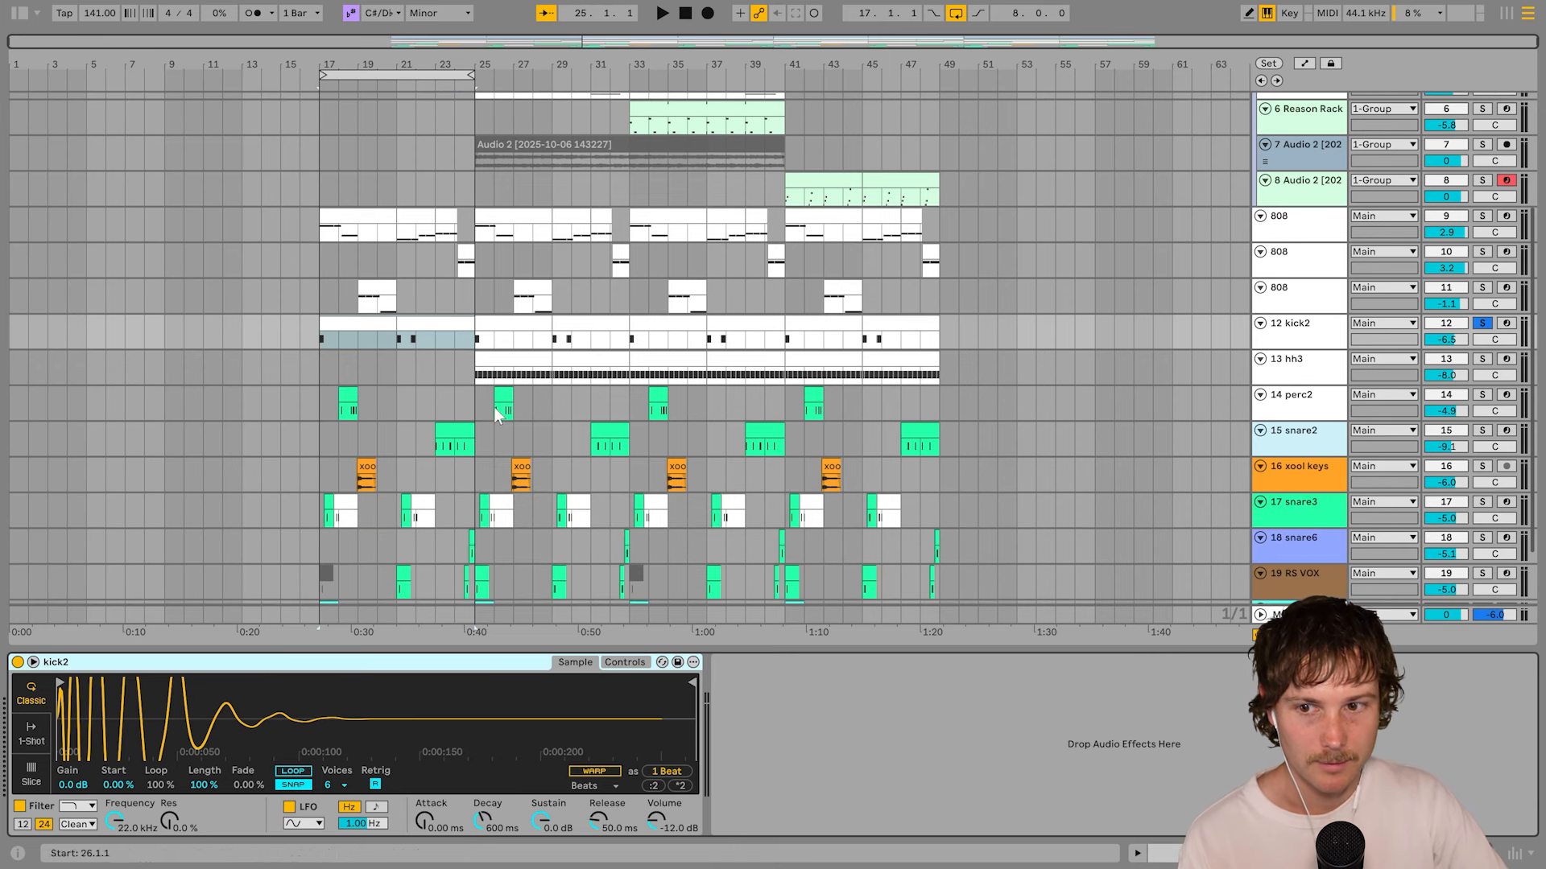
# Solo the three 808 tracks so they play together with the soloed kick2 track
pyautogui.click(1482, 215)
pyautogui.click(1482, 251)
pyautogui.click(1482, 287)
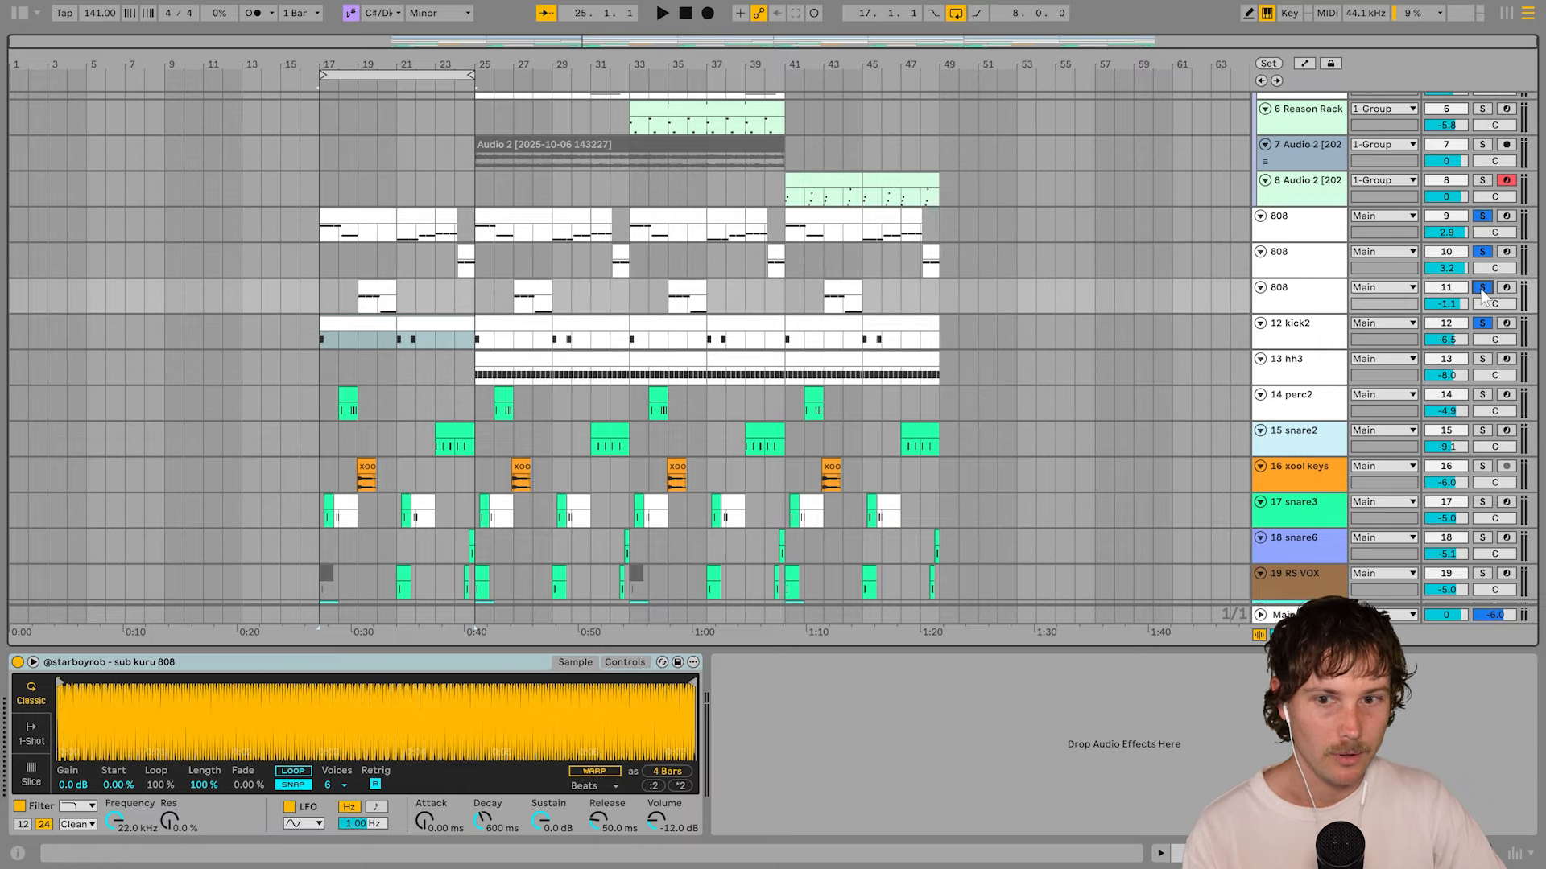
# Move the glass break track directly below kick2 and add it to the soloed tracks
pyautogui.scroll(-2, 379, 461)
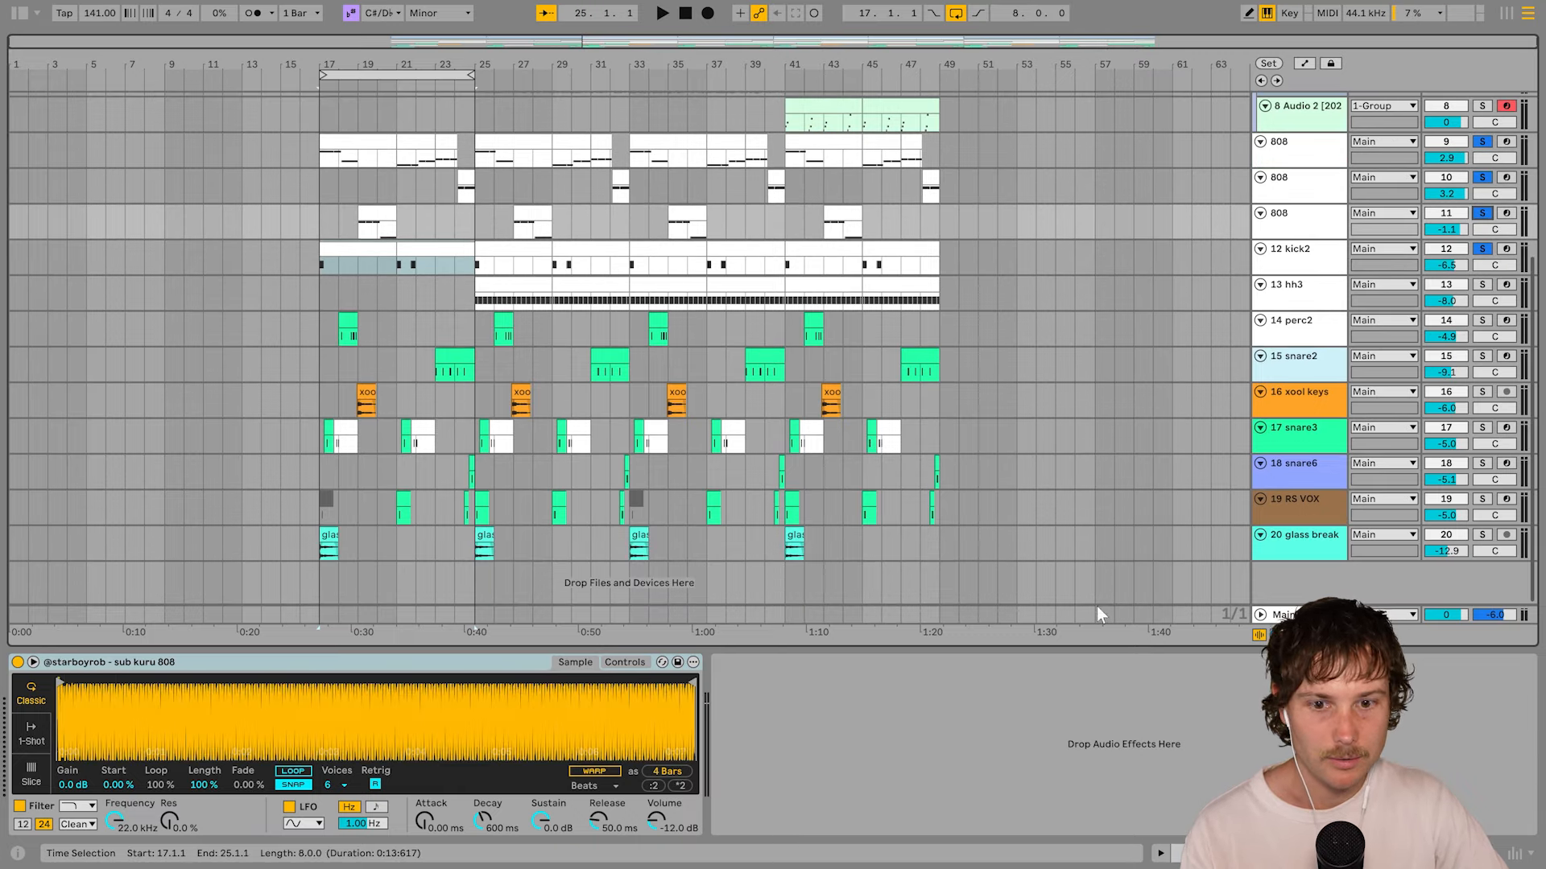
pyautogui.click(1310, 554)
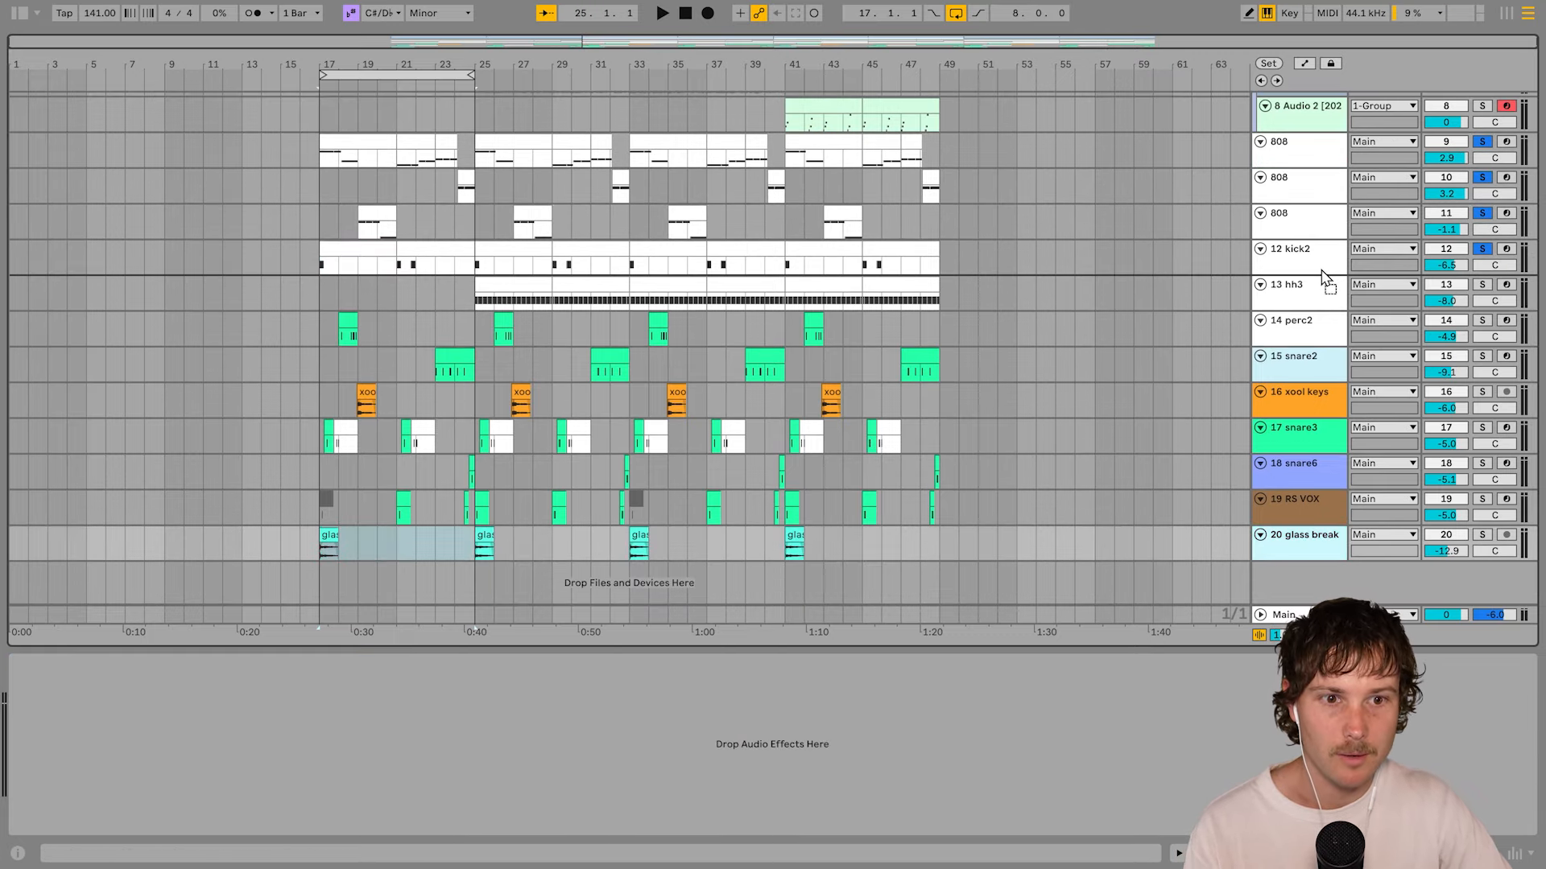
pyautogui.moveTo(1323, 277); pyautogui.dragTo(1353, 288)
pyautogui.click(1482, 286)
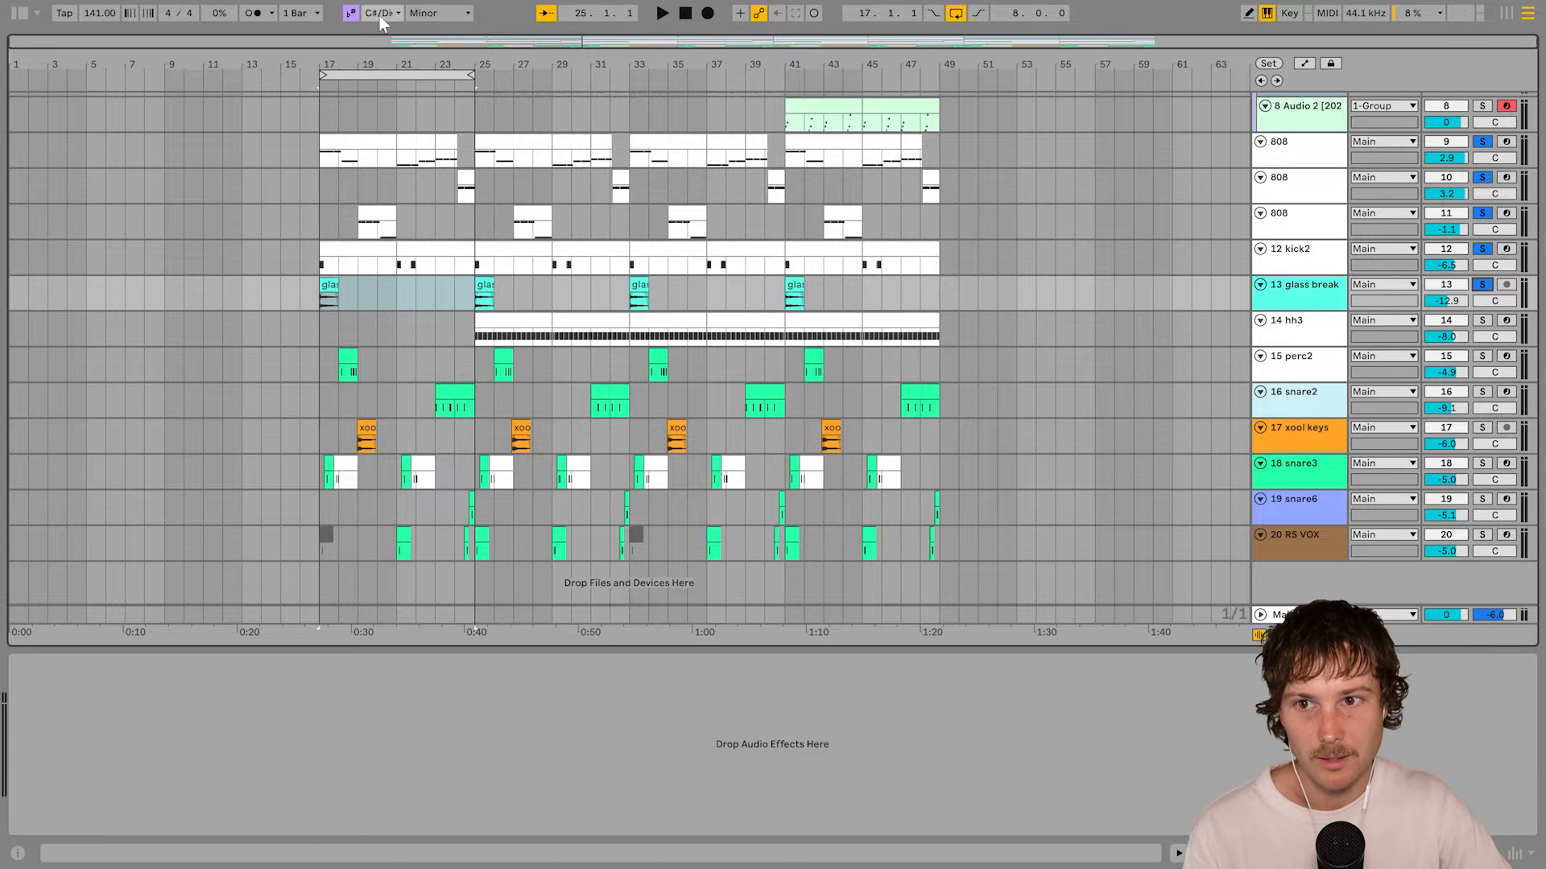
# Listen to the soloed drums in bars 17 to 25 while examining the percussion clips' combined note pattern
pyautogui.moveTo(350, 54); pyautogui.dragTo(441, 133)
pyautogui.press('space')
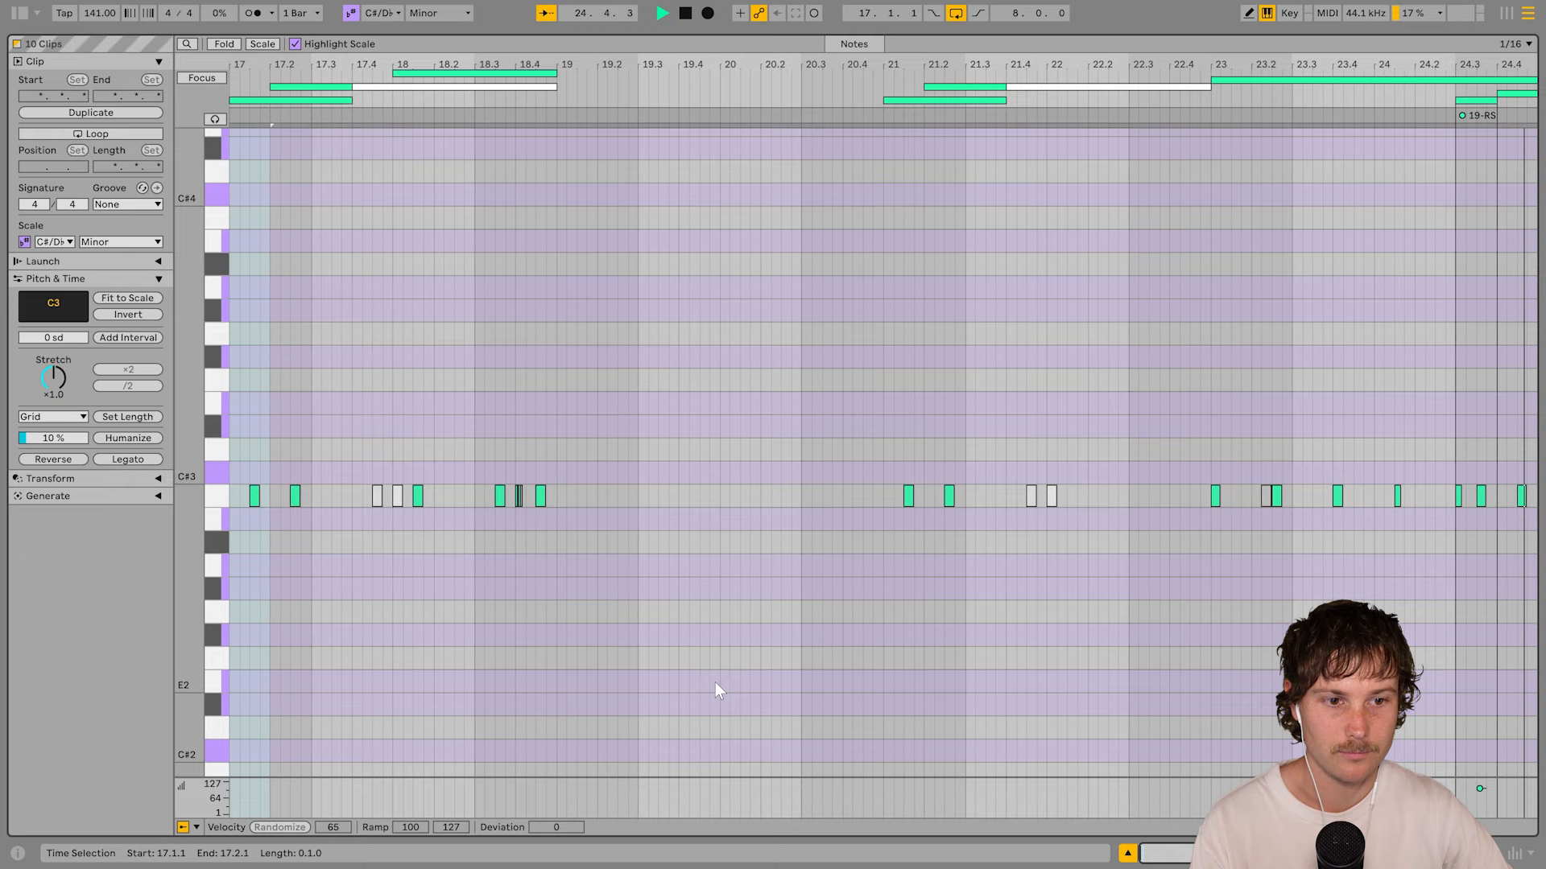
pyautogui.press('space')
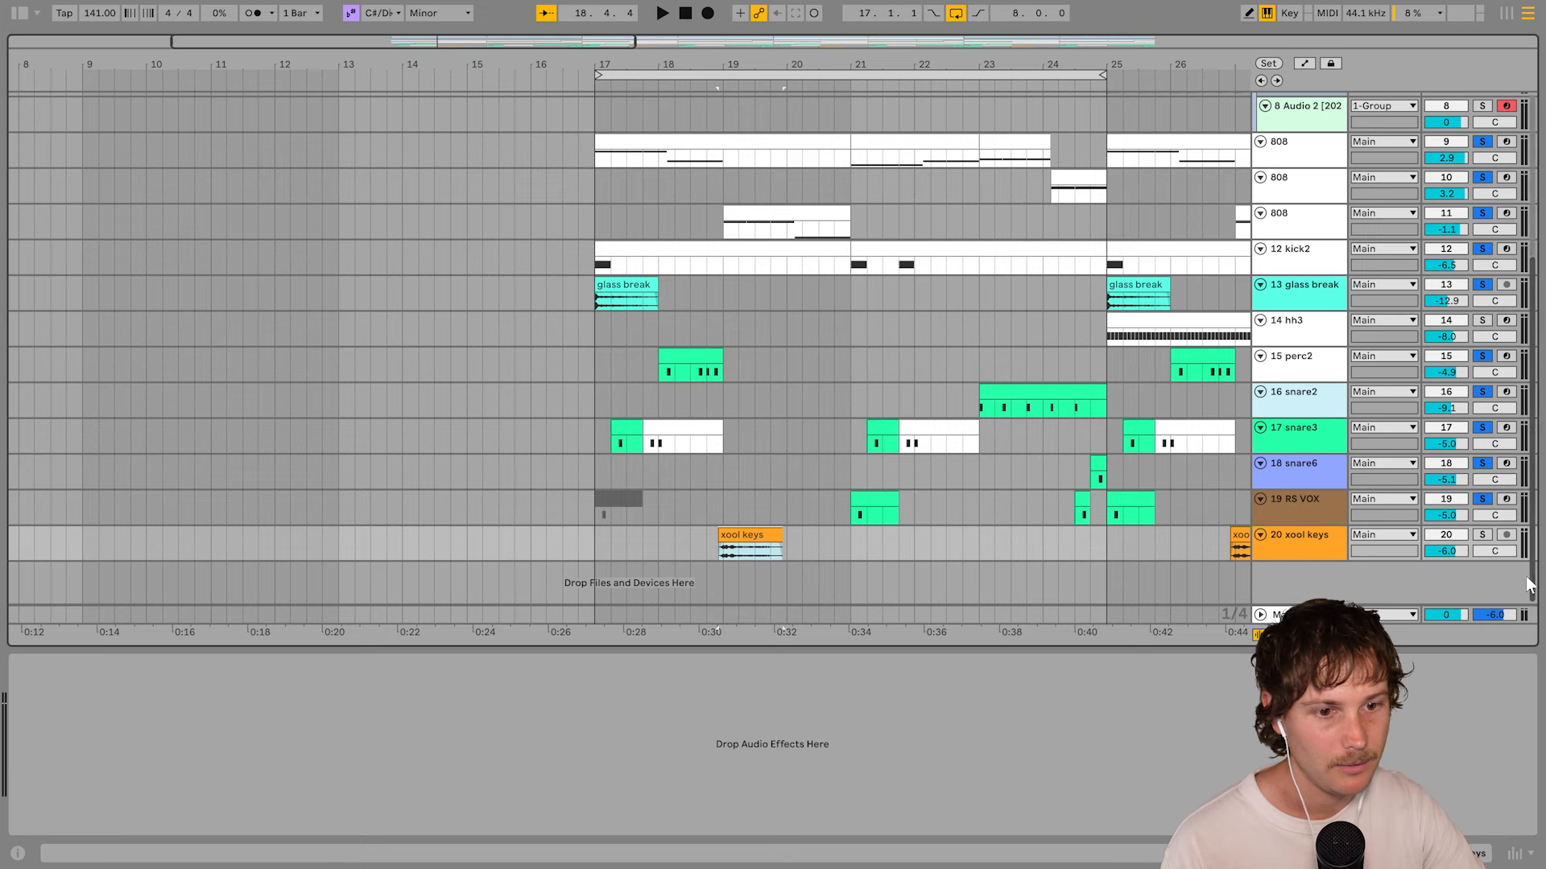
# Listen to the xool keys clip near bar 19 and the hh3 clip in bars 25 to 29
pyautogui.click(742, 536)
pyautogui.press('space')
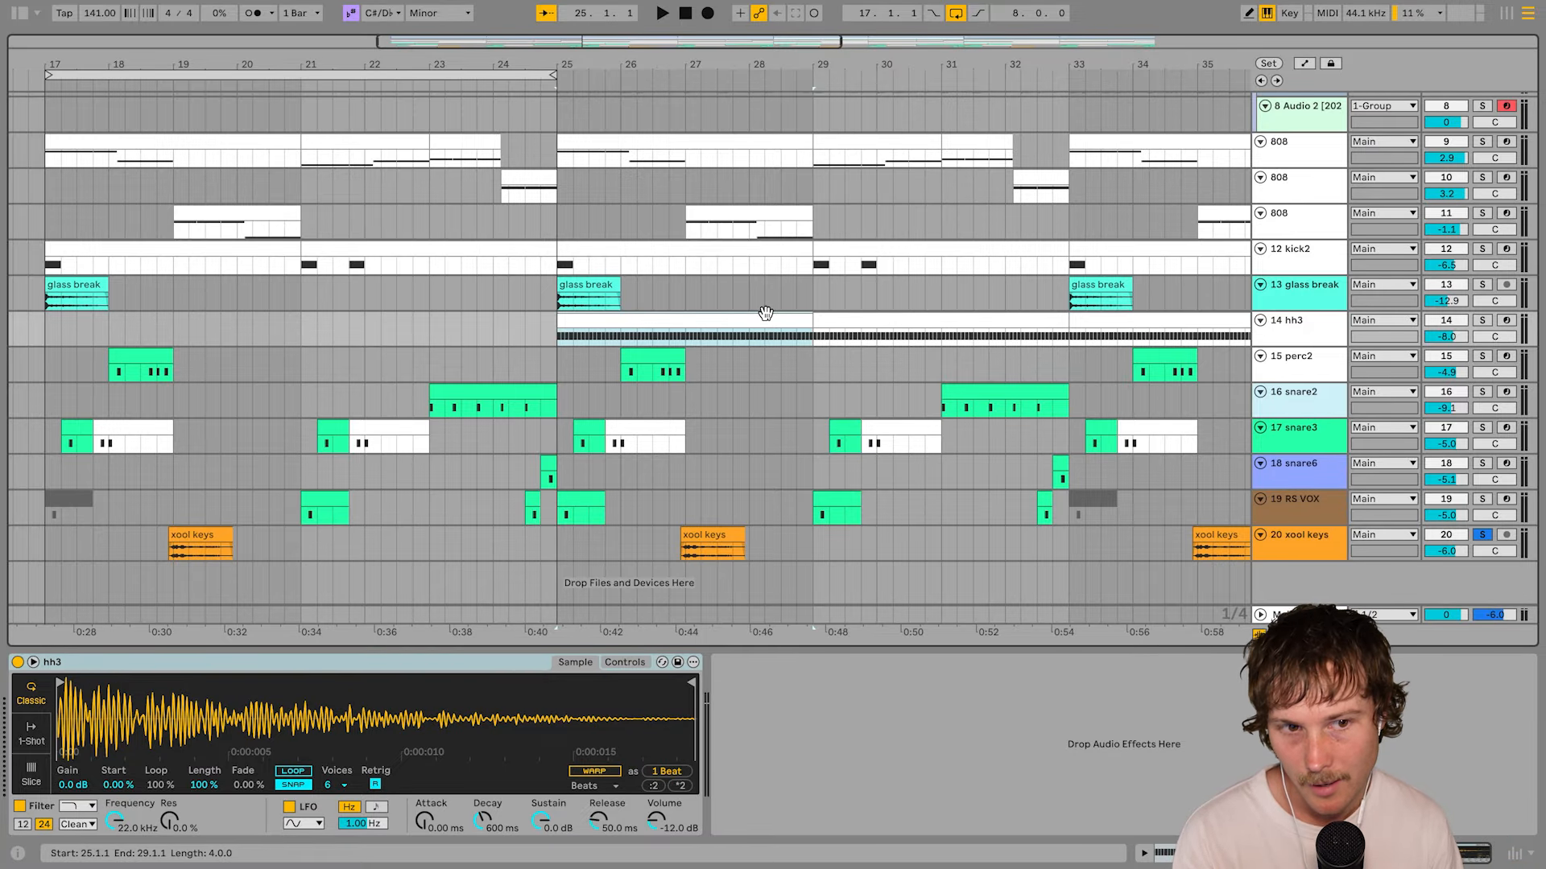
pyautogui.press('space')
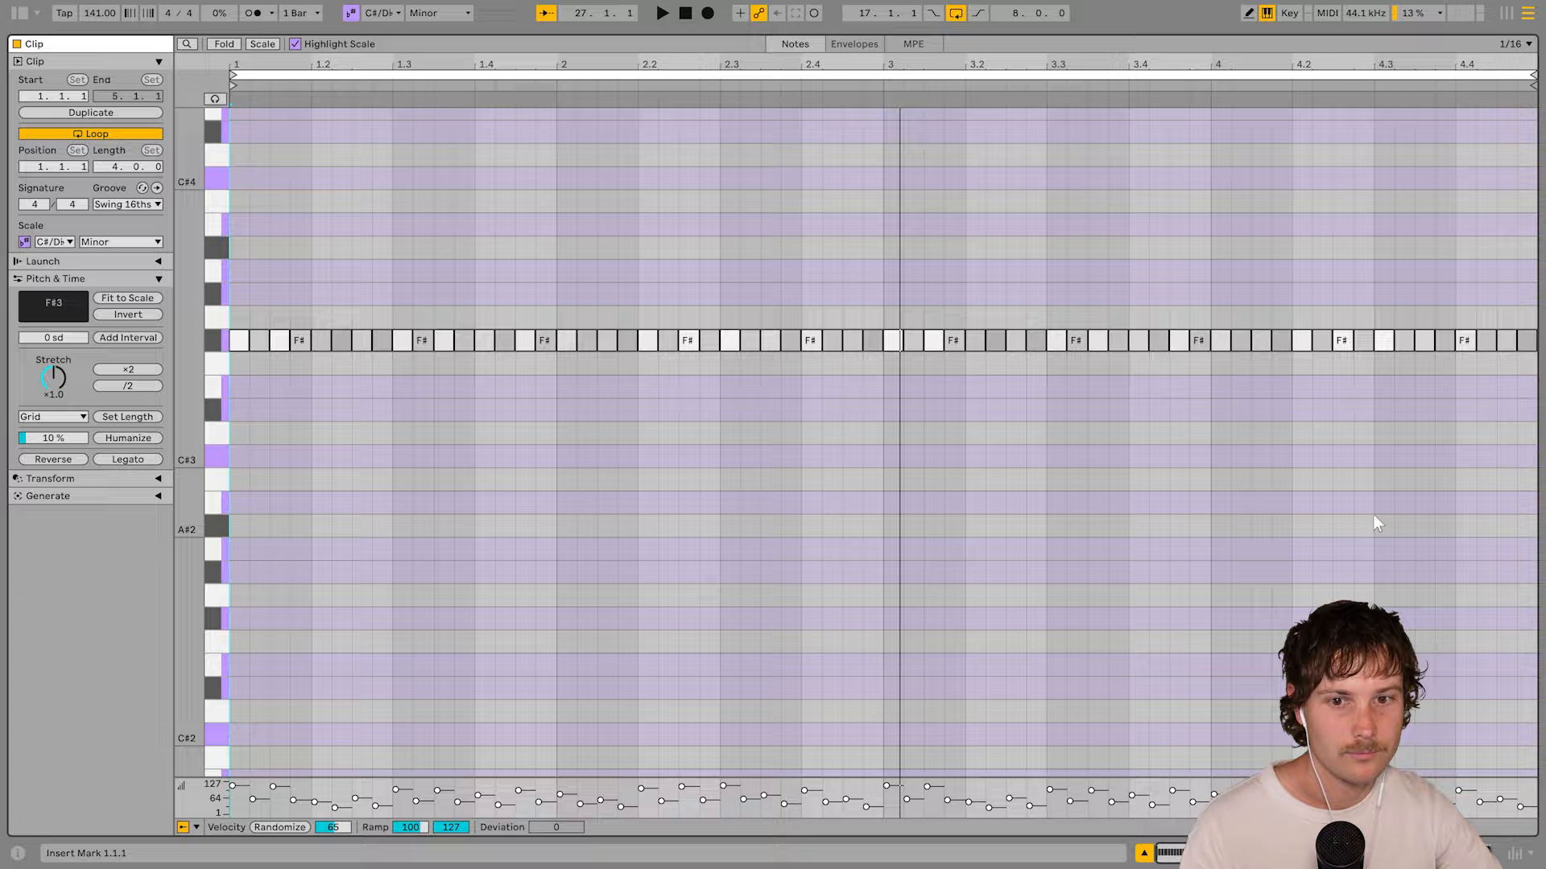
# Draw C#3 notes on every other sixteenth of the hi-hat clip's first bar and randomize their velocities by 41
pyautogui.click(214, 349)
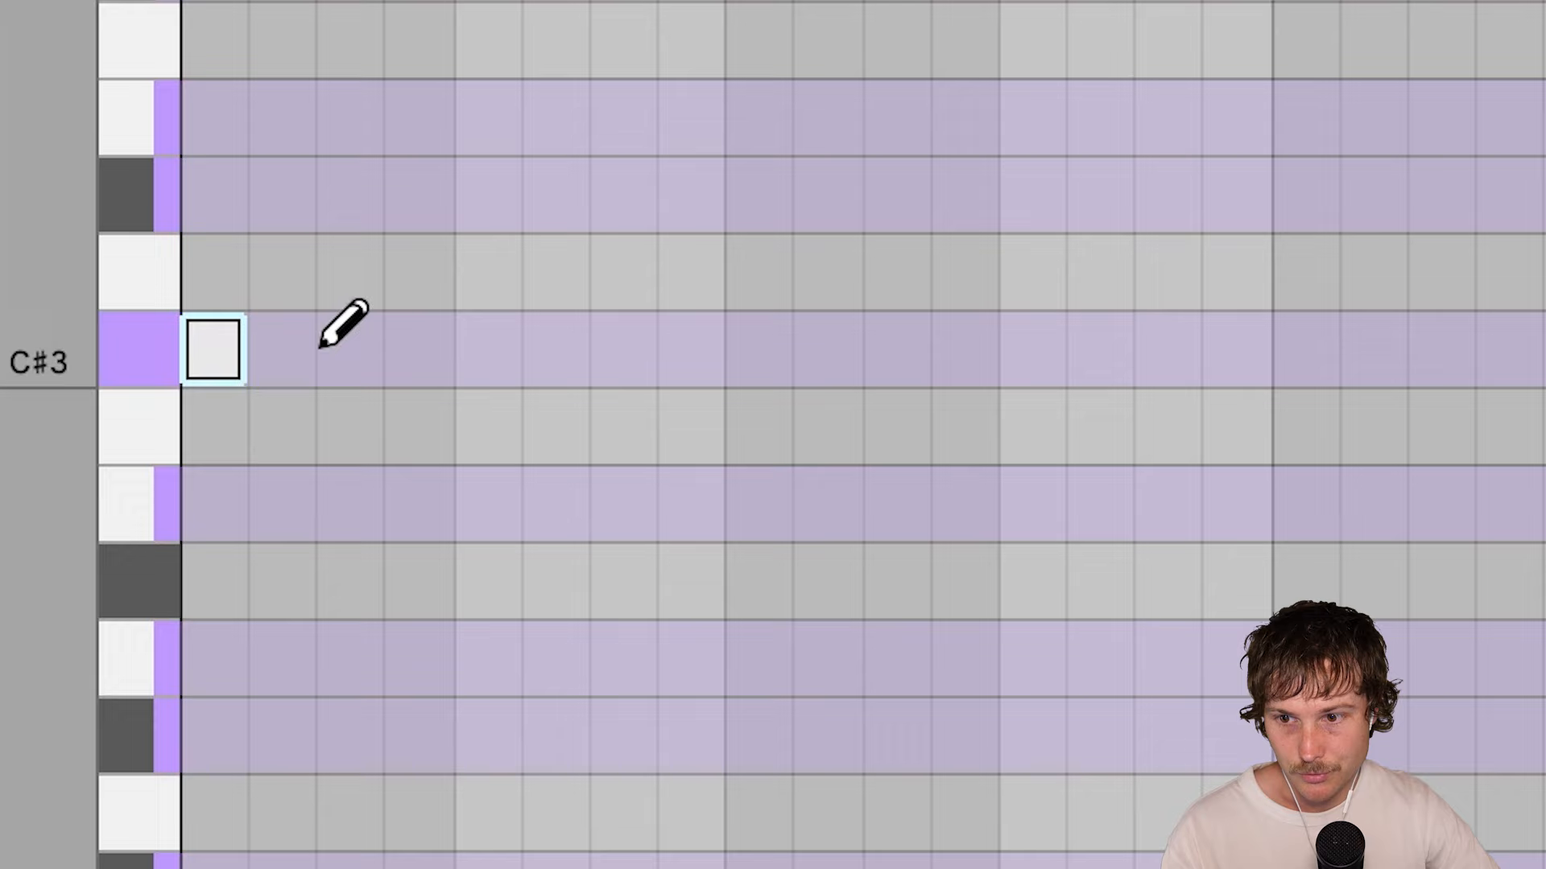
pyautogui.click(348, 348)
pyautogui.click(487, 349)
pyautogui.click(622, 349)
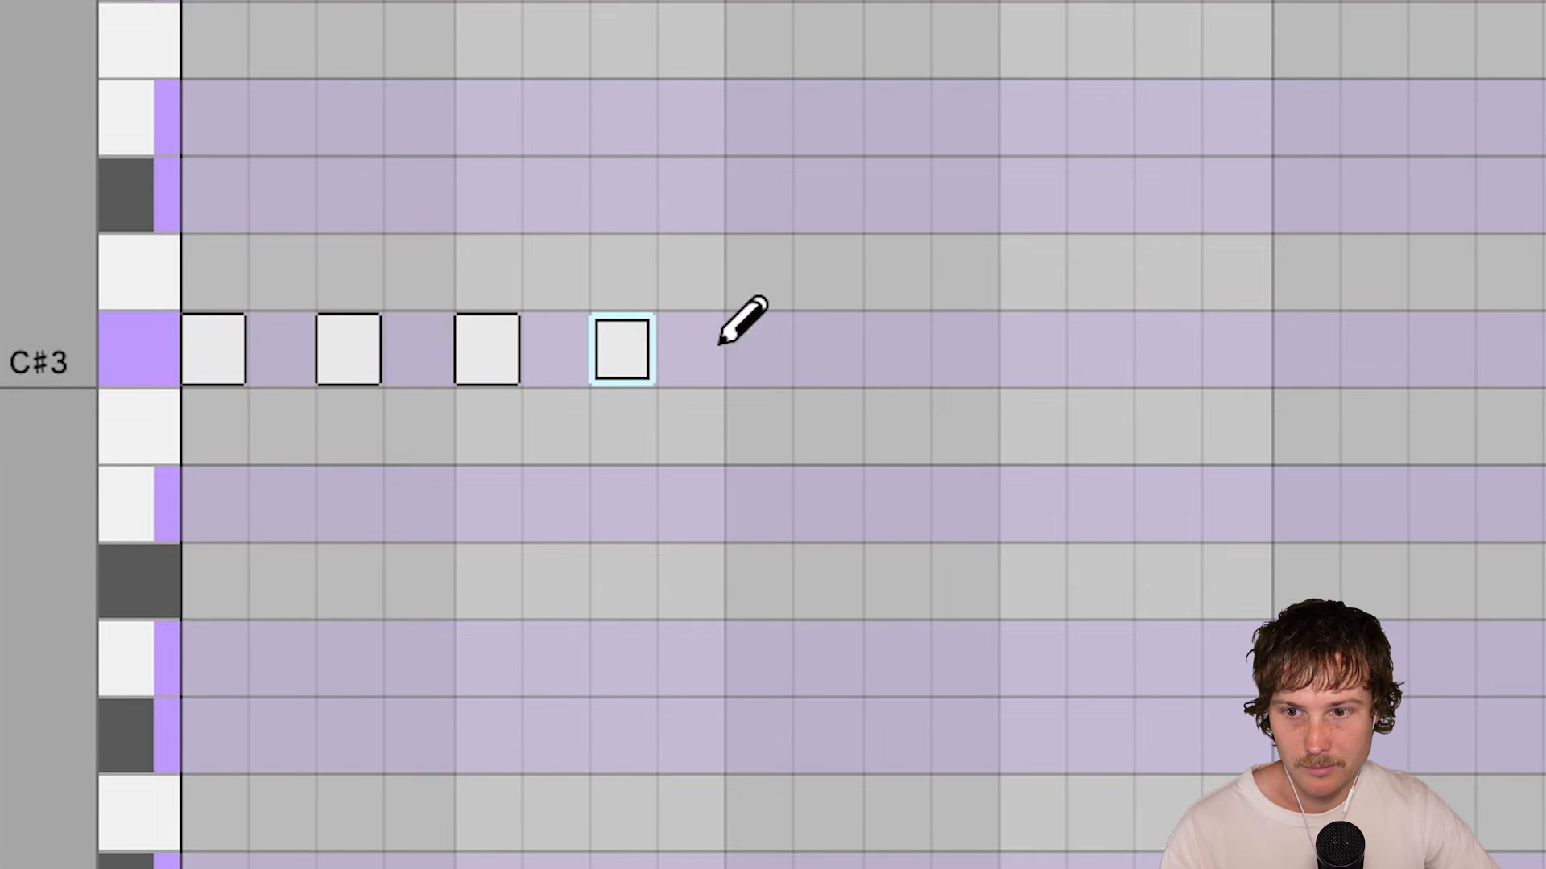
pyautogui.click(756, 349)
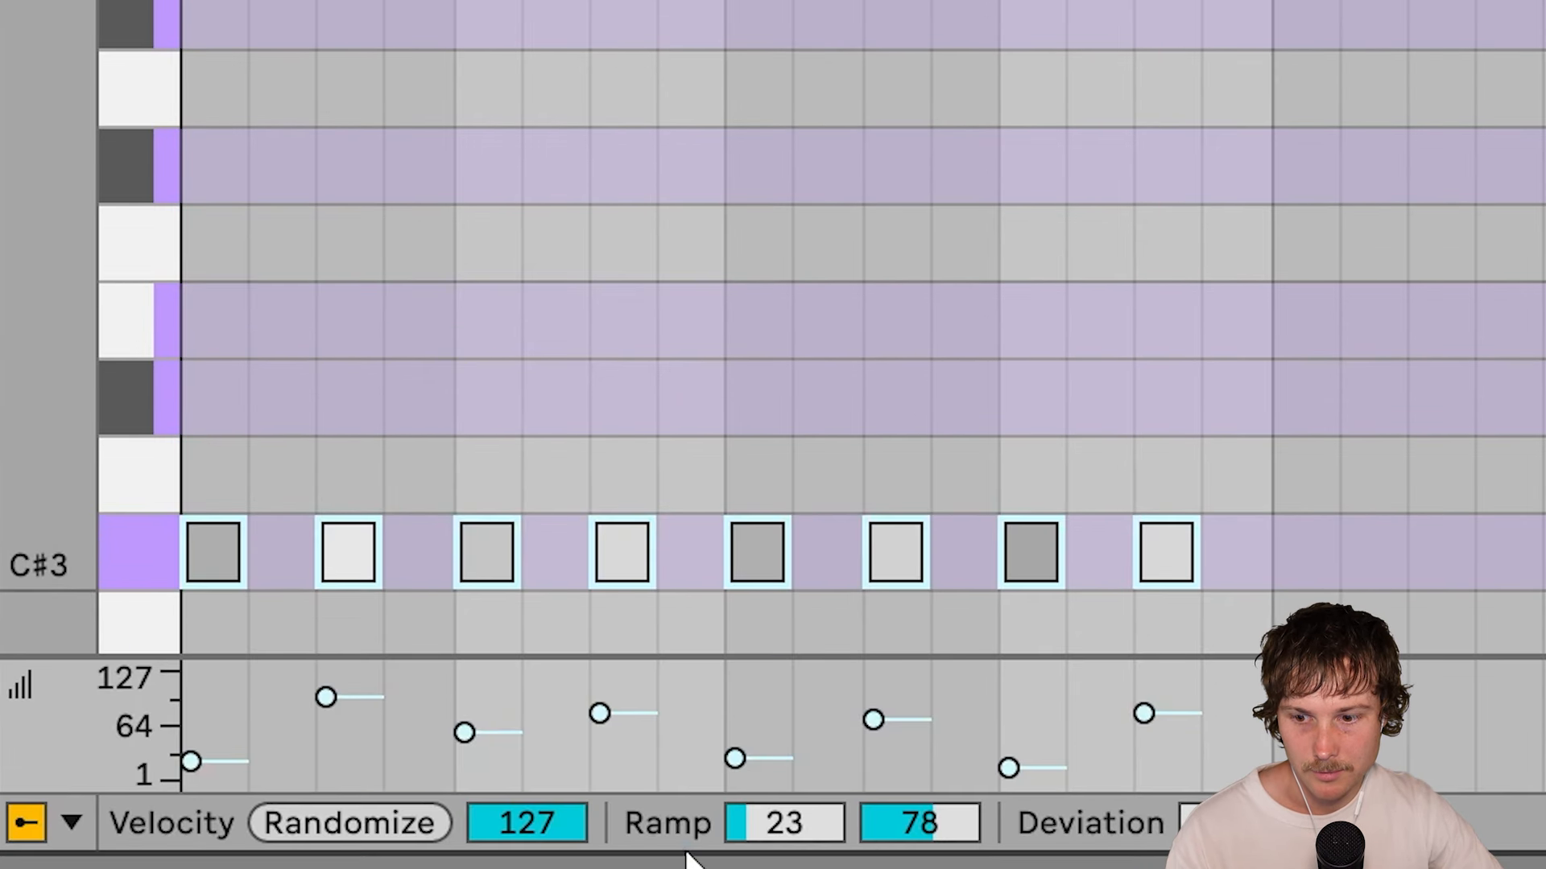
pyautogui.moveTo(527, 824); pyautogui.dragTo(528, 865)
pyautogui.moveTo(223, 476); pyautogui.dragTo(1217, 652)
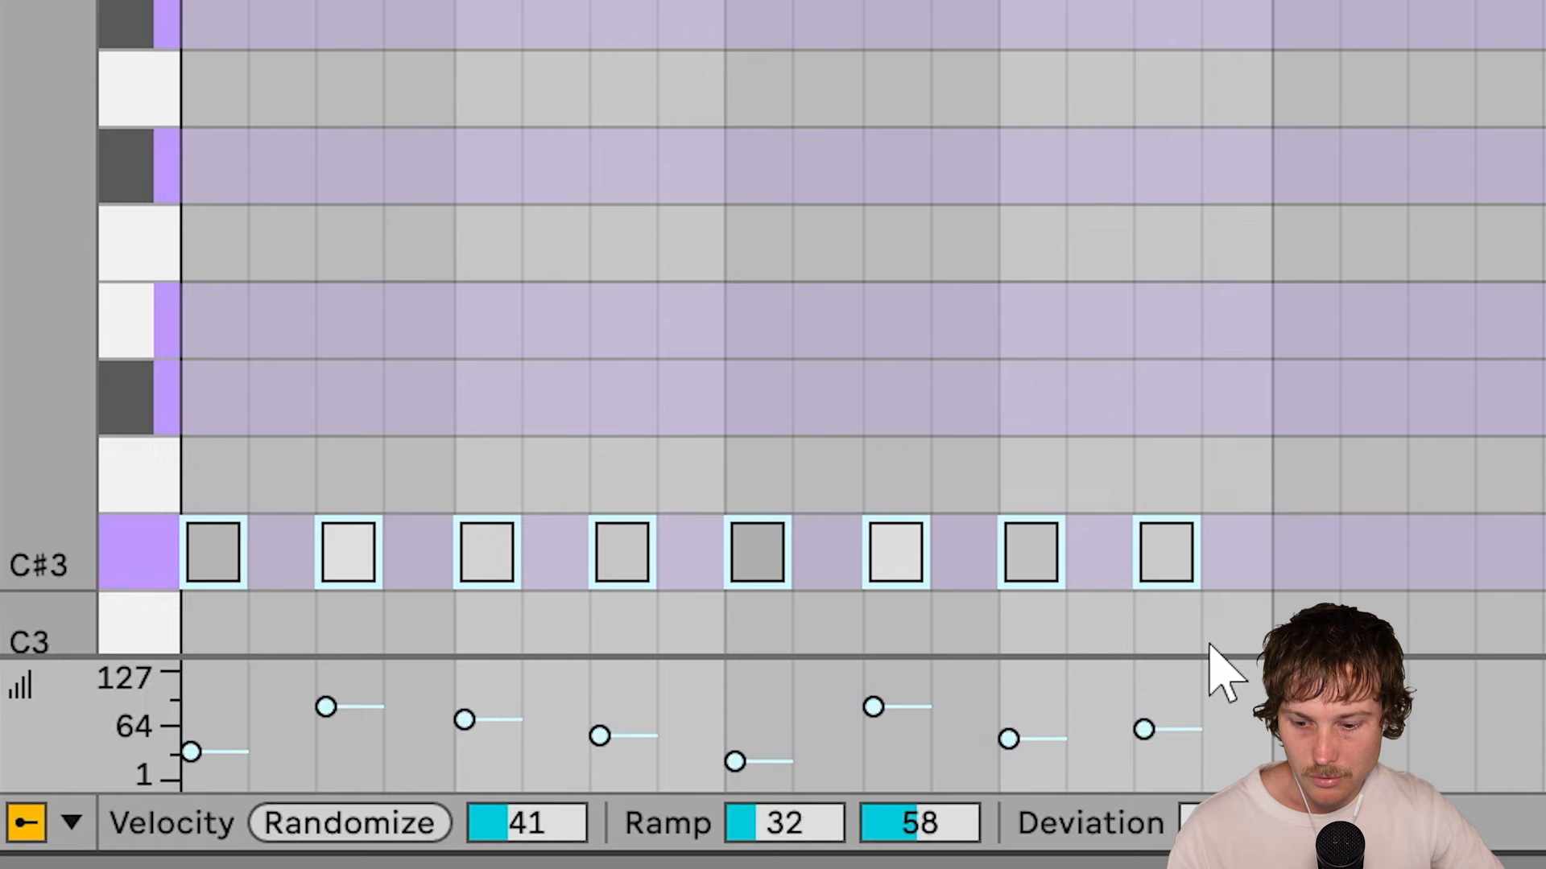
# Paste a copy of the notes into the gaps from the second sixteenth, lower the copies' velocities, and play the bar
pyautogui.click(257, 459)
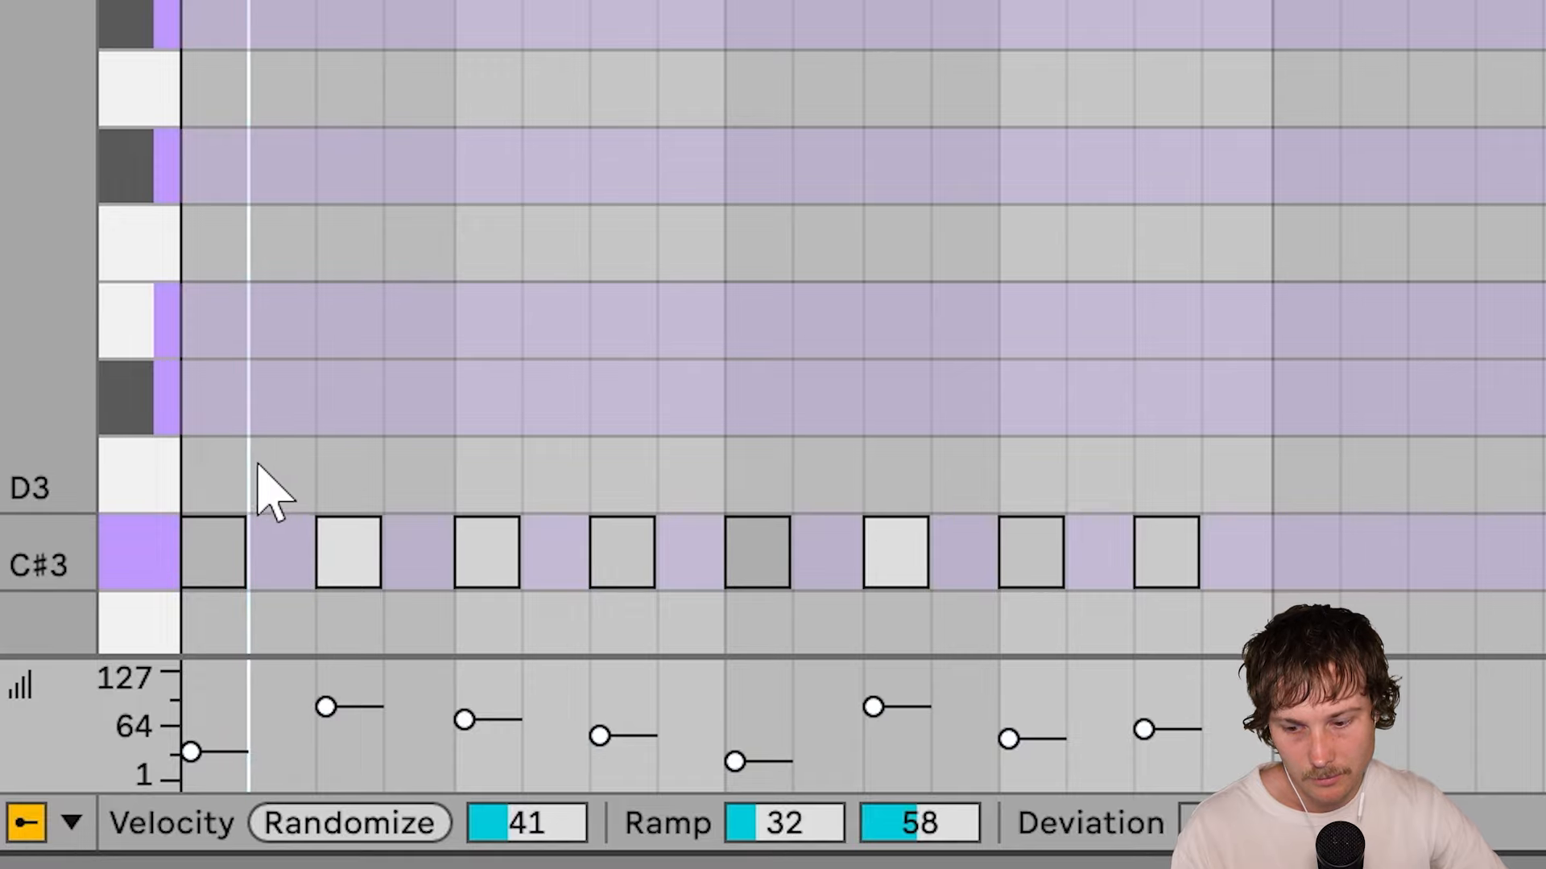
pyautogui.hotkey('ctrl', 'v')
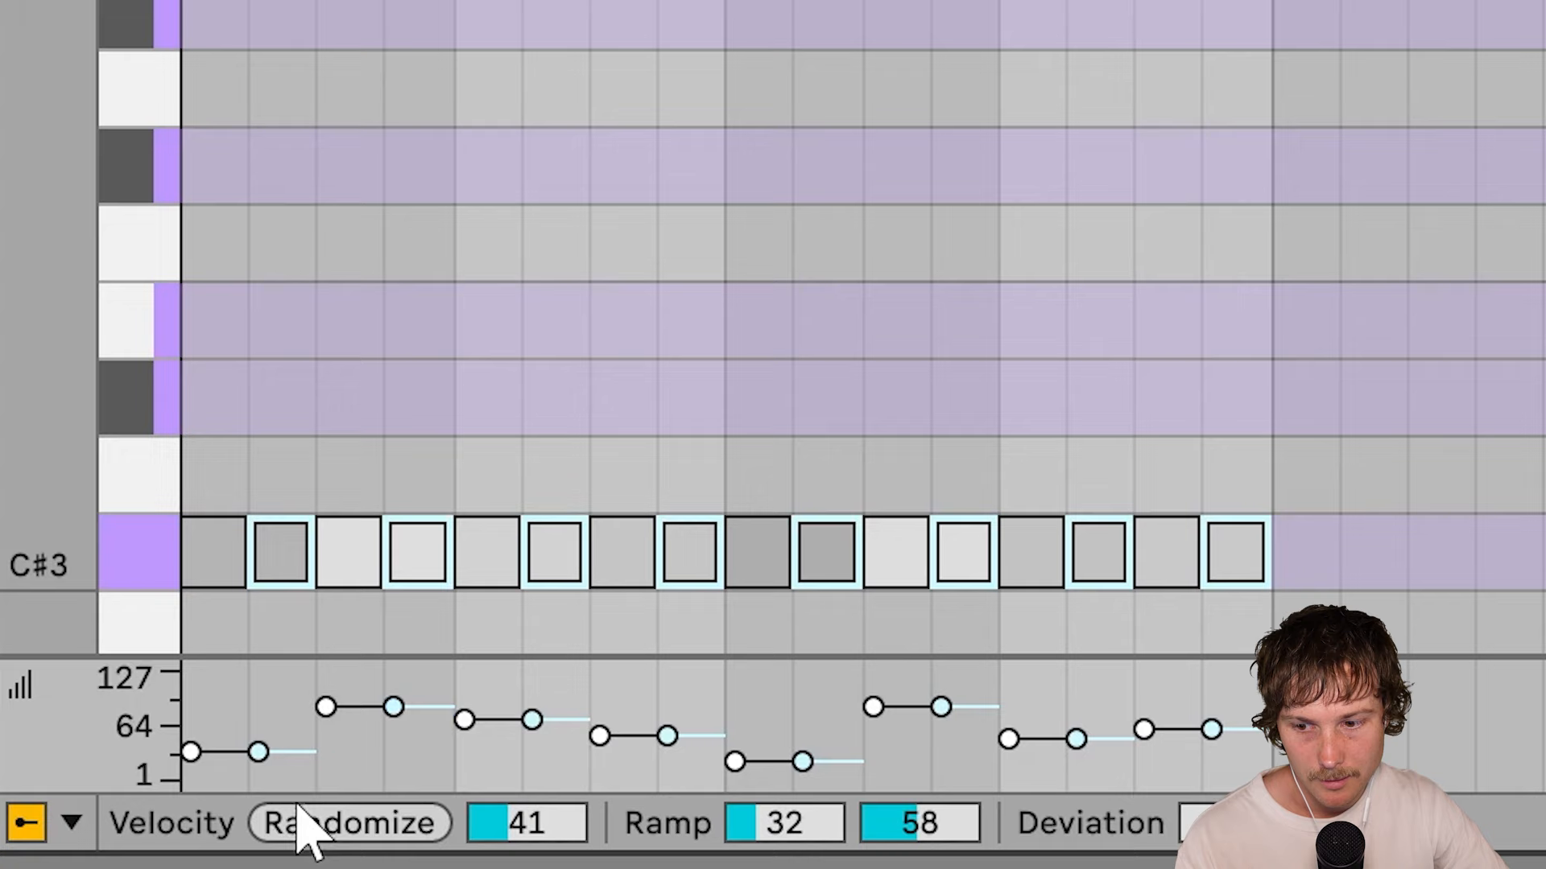
pyautogui.moveTo(405, 712); pyautogui.dragTo(405, 769)
pyautogui.click(199, 471)
pyautogui.press('space')
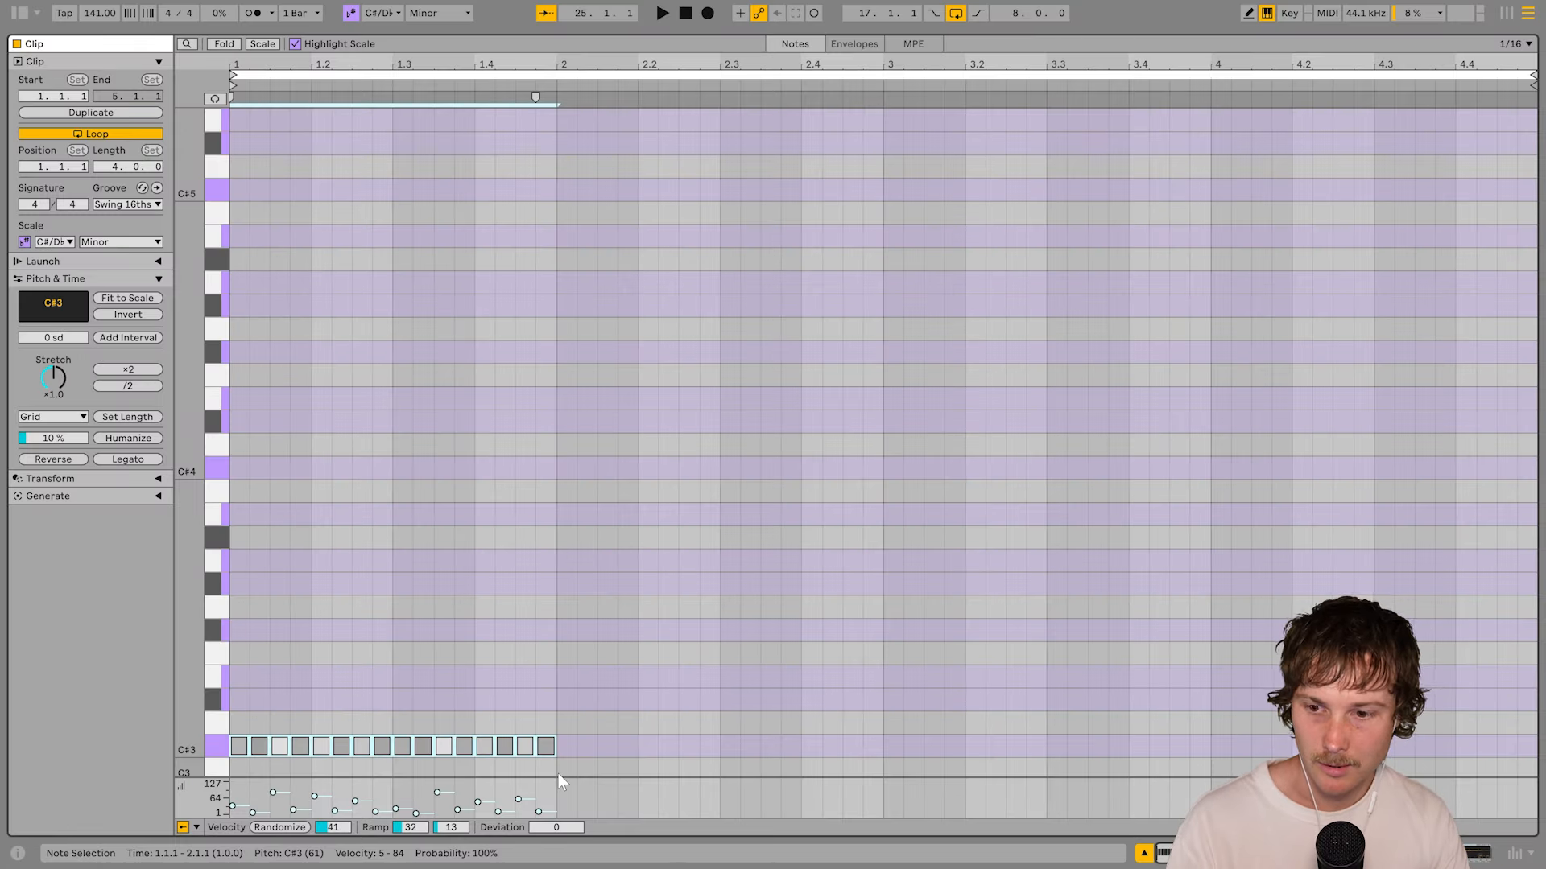
# Transpose all C#3 notes in the first bar upward by semitones to about G3
pyautogui.press('Up')
pyautogui.press('Up')
pyautogui.press('Up')
pyautogui.press('Up')
pyautogui.press('Up')
pyautogui.press('Up')
pyautogui.press('Up')
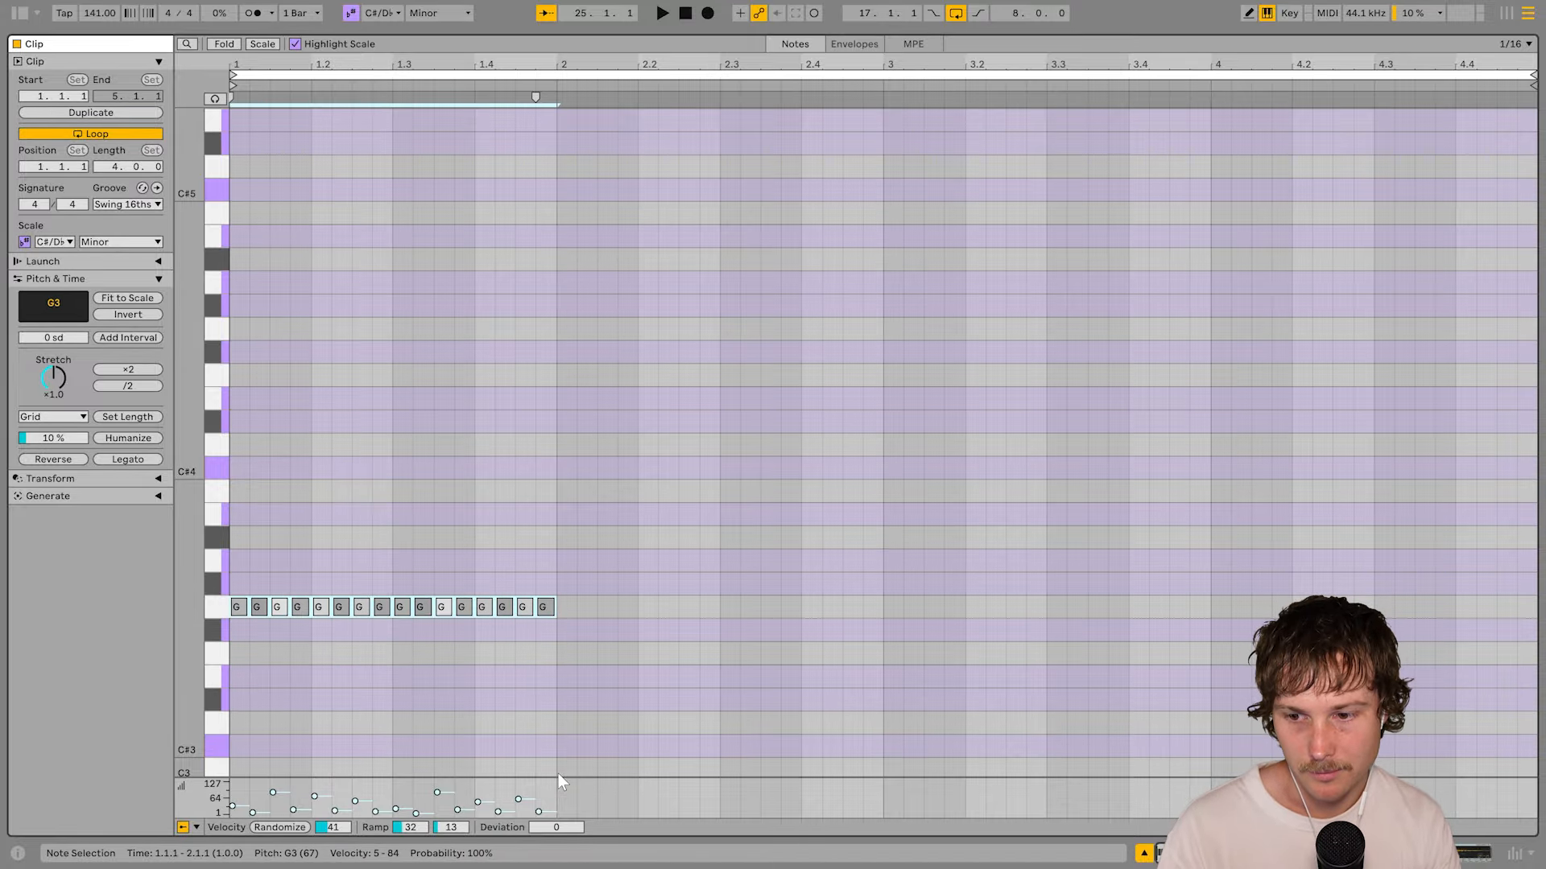
pyautogui.press('Up')
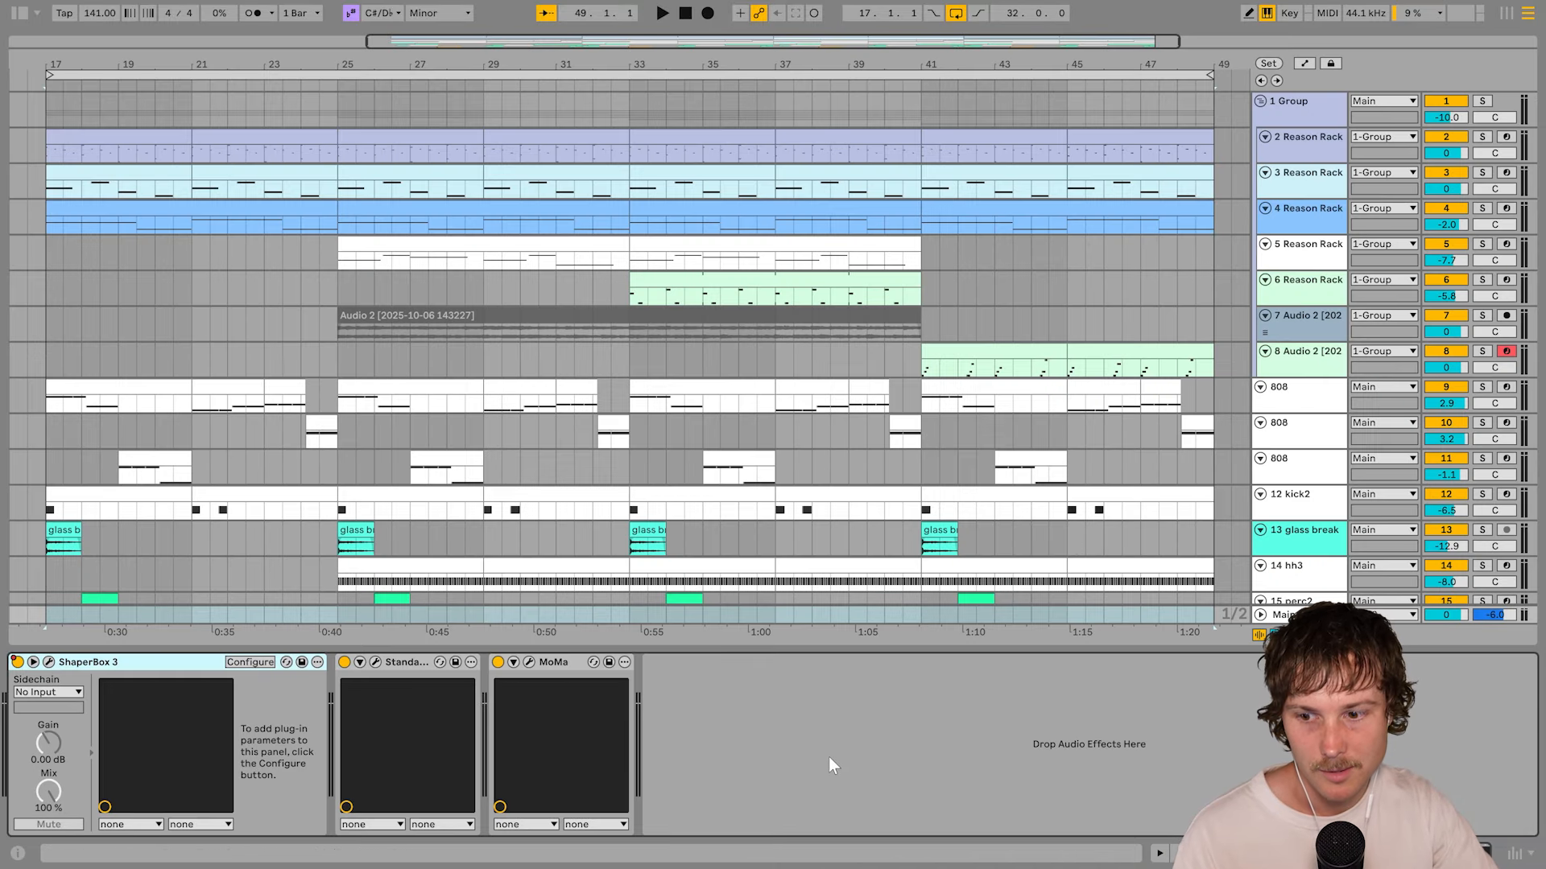
# Open ShaperBox 3 on the Main track, inspect its 8-bar volume curve, and close its window
pyautogui.click(829, 758)
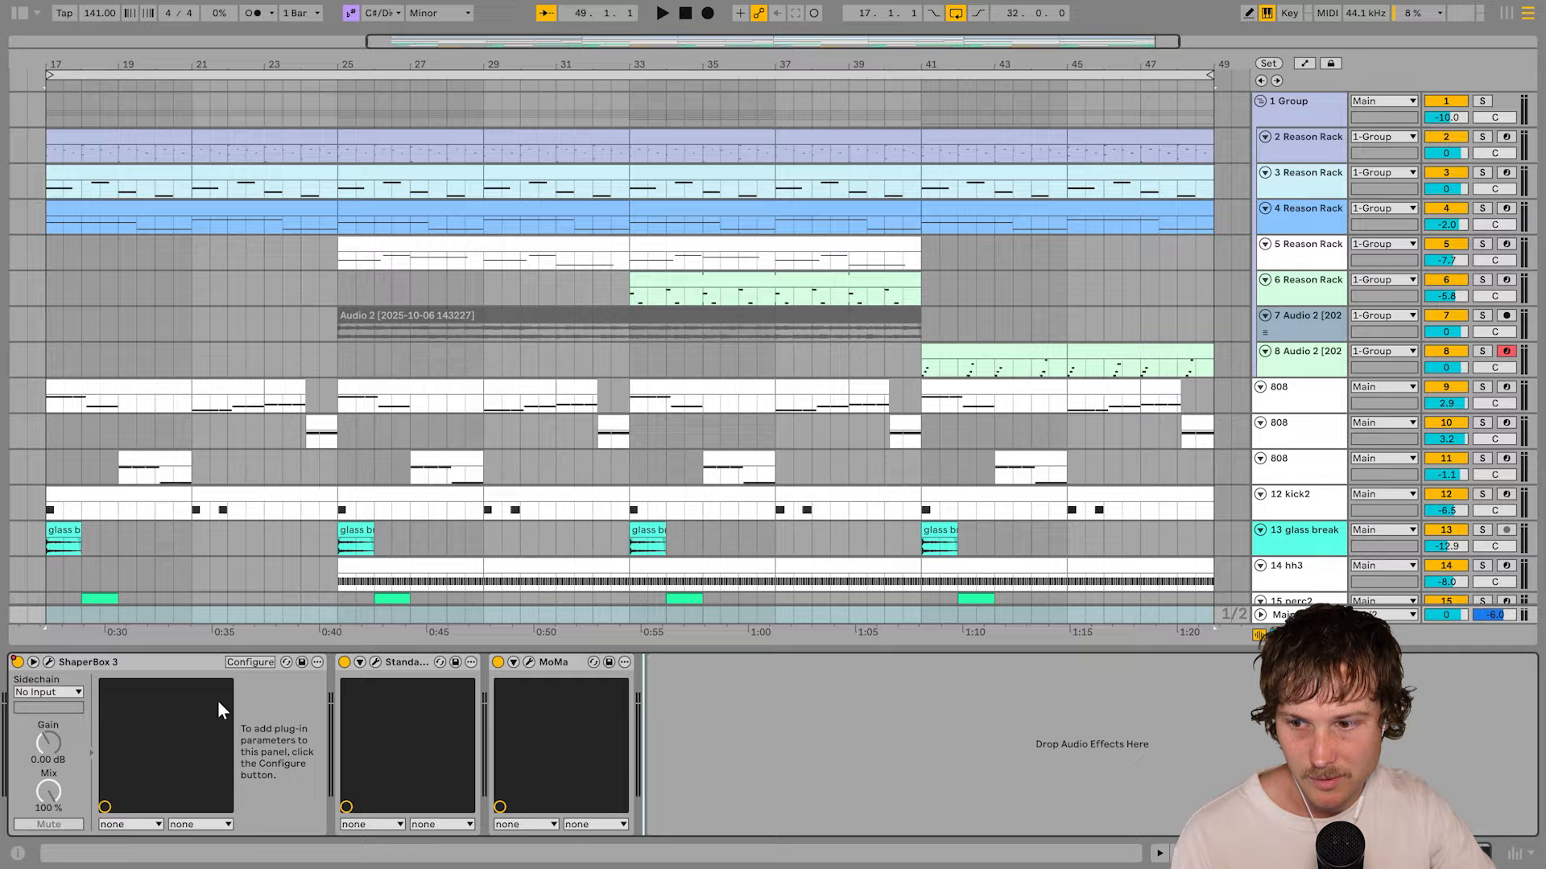
pyautogui.click(49, 662)
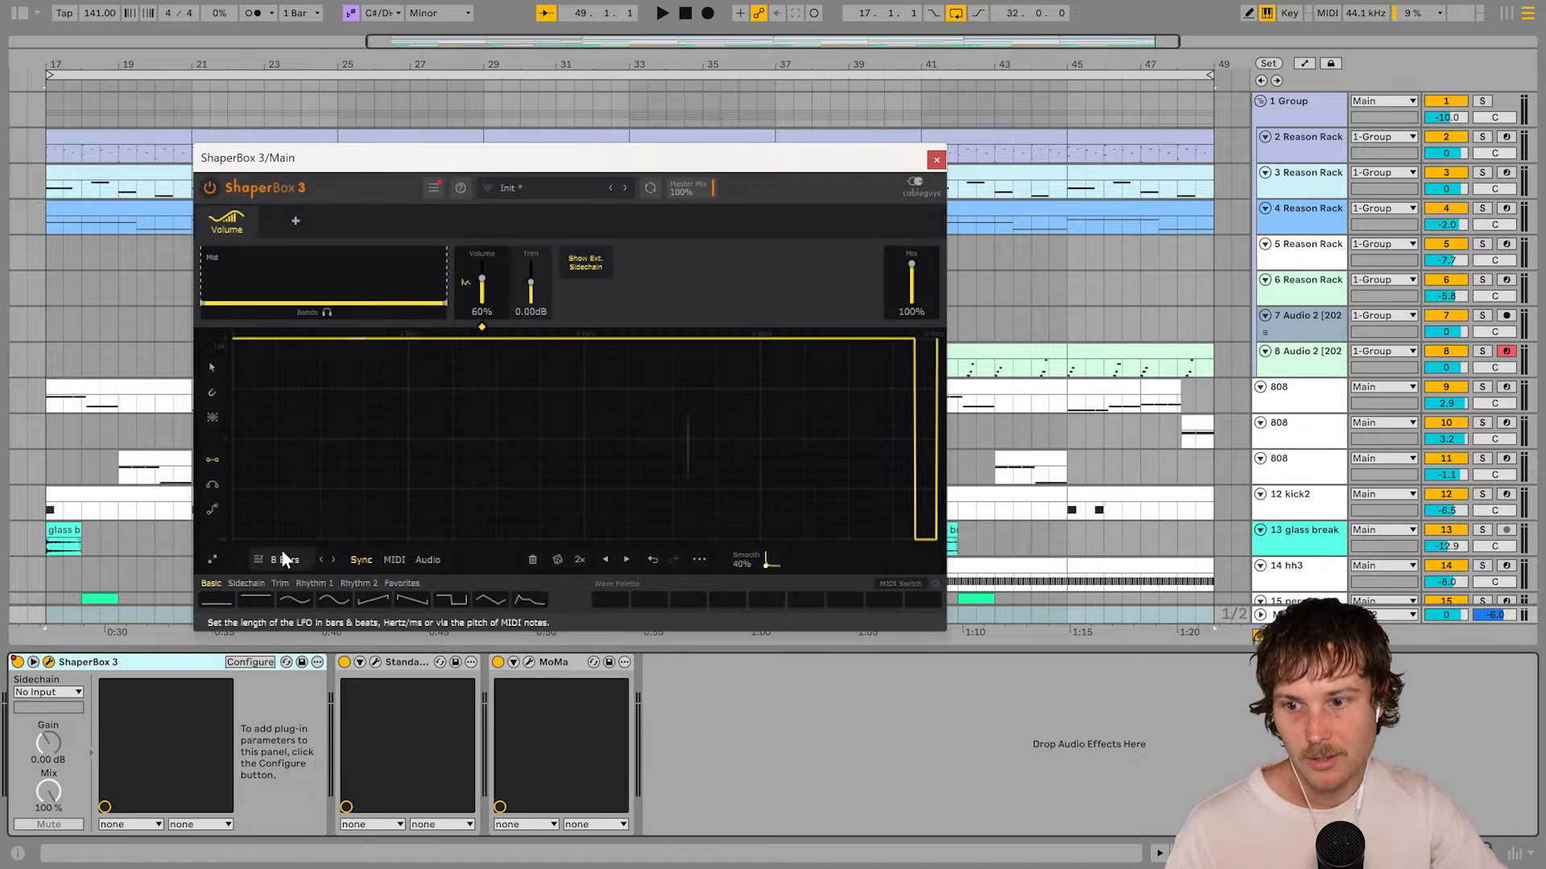
pyautogui.click(936, 160)
# Show the Device On automation of ShaperBox 3 on the Main track and examine it across bars 17 to 33
pyautogui.rightClick(17, 661)
pyautogui.click(83, 676)
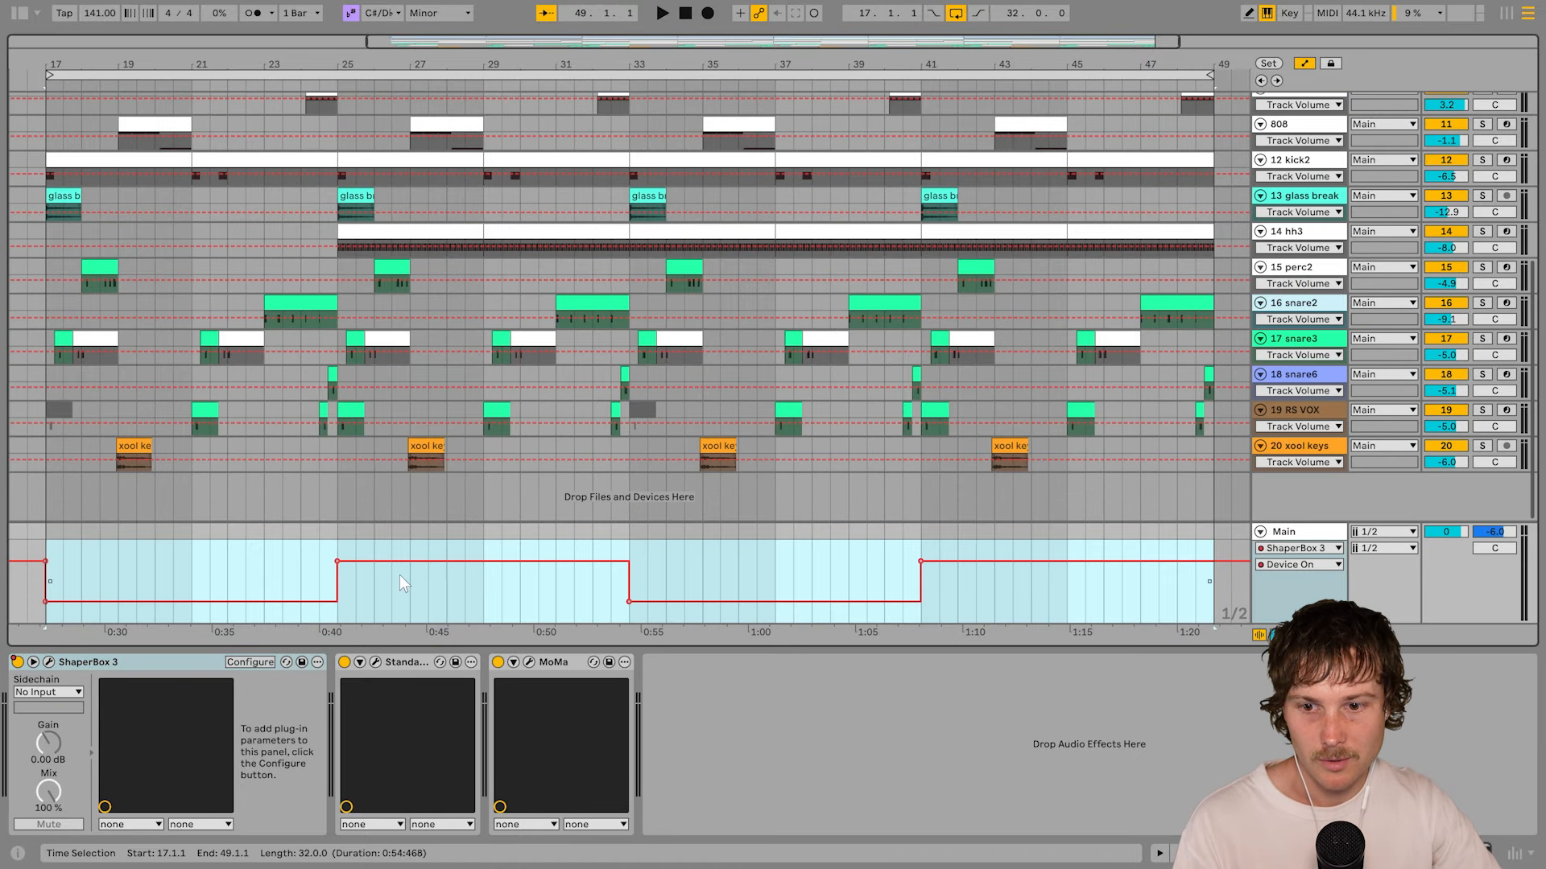
pyautogui.click(448, 605)
pyautogui.moveTo(56, 576); pyautogui.dragTo(122, 505)
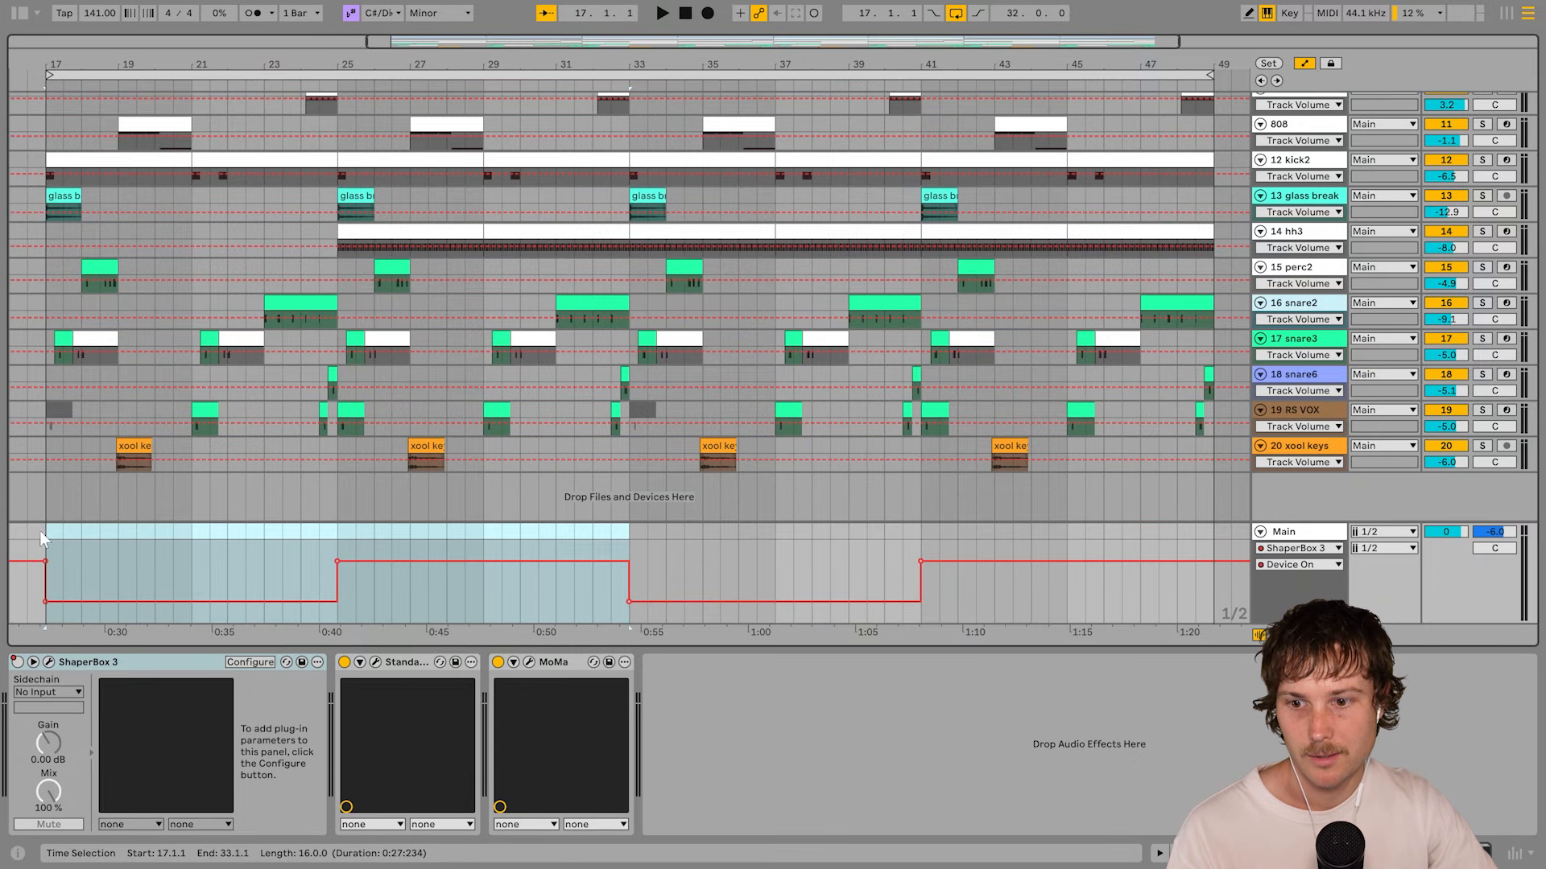
pyautogui.click(337, 539)
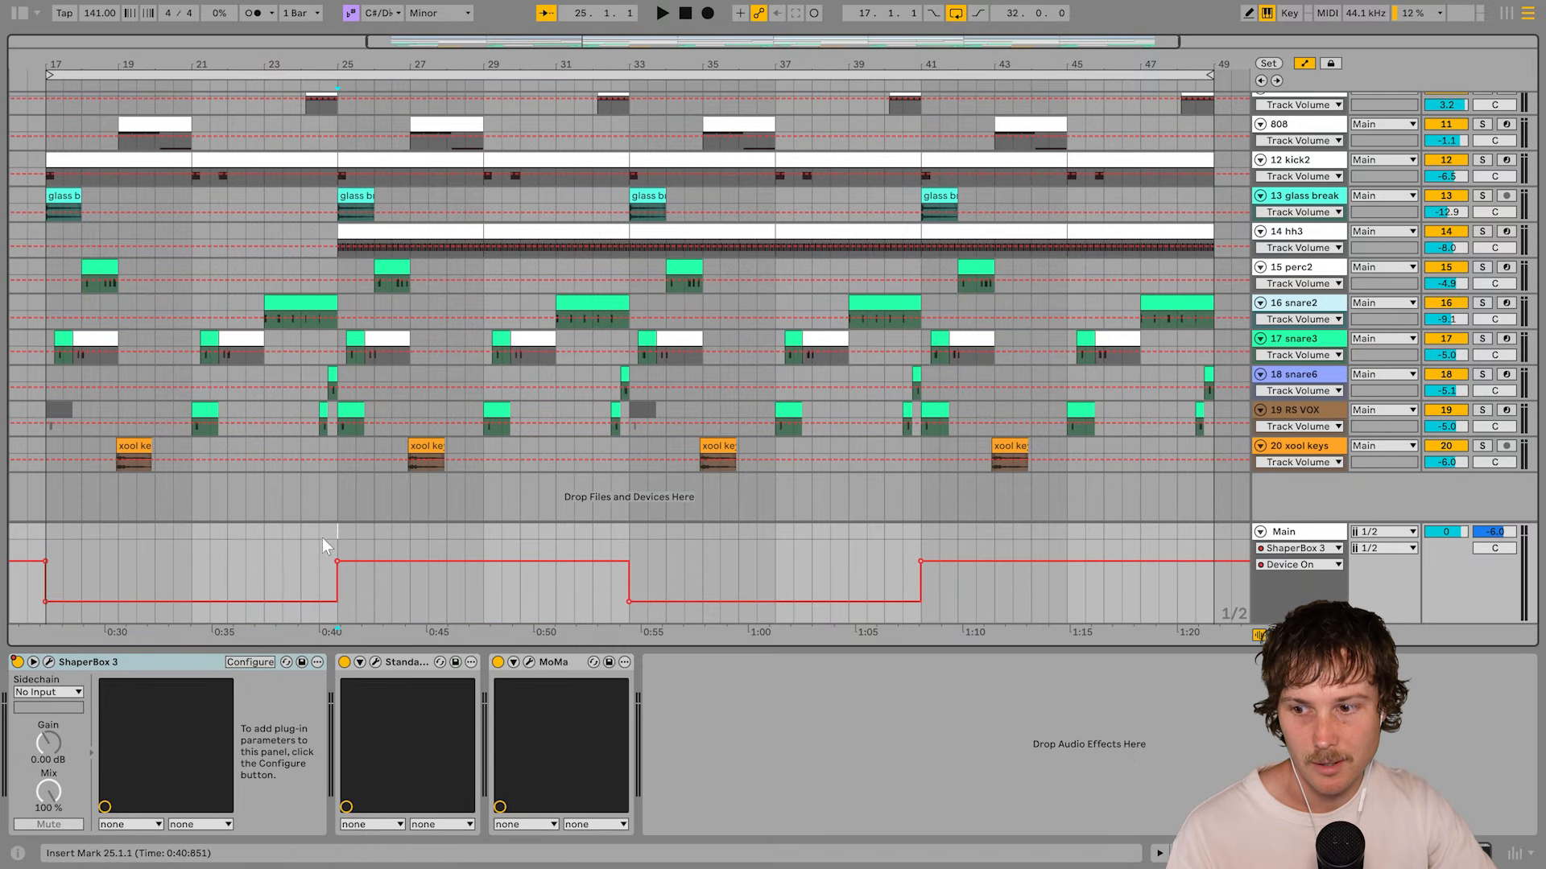
# Open the ShaperBox 3 and StandardCLIP windows, review StandardCLIP's oversampling factors, and keep x8
pyautogui.click(48, 661)
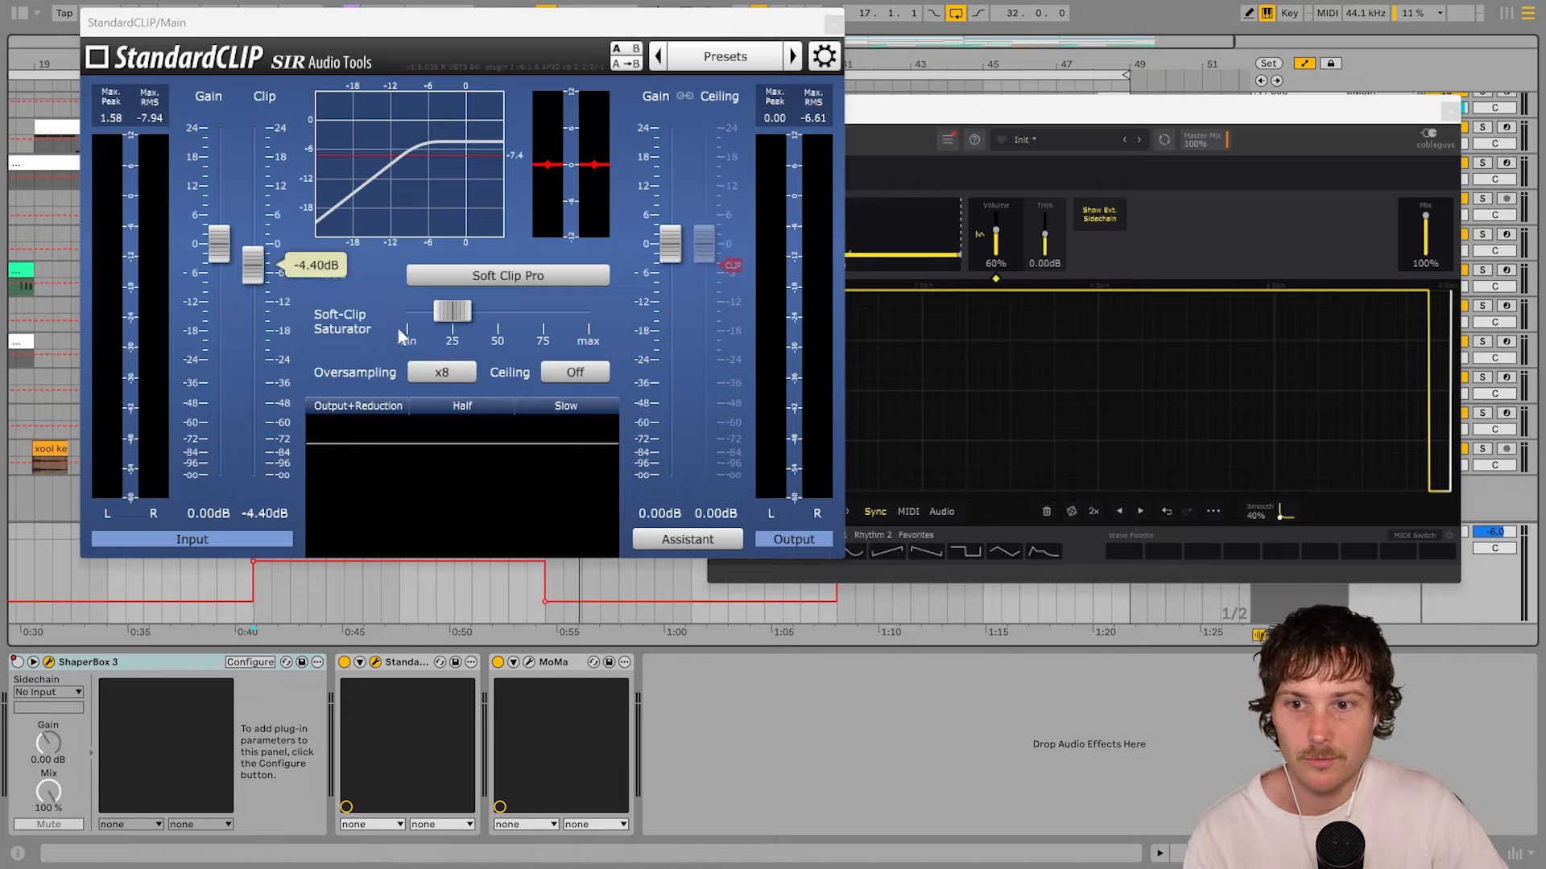
pyautogui.click(455, 378)
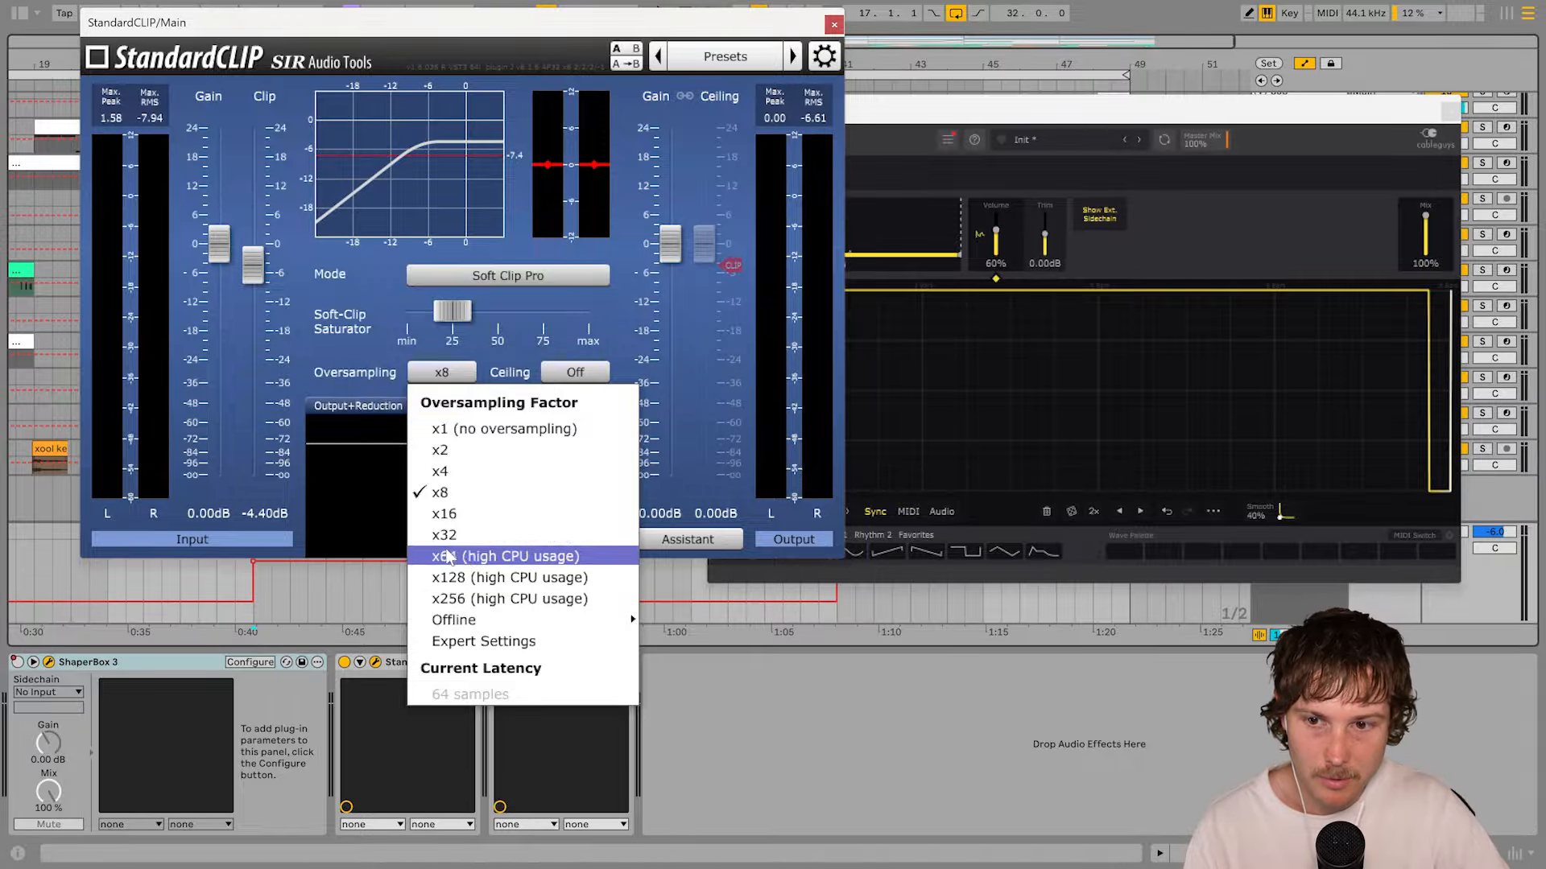
pyautogui.click(446, 492)
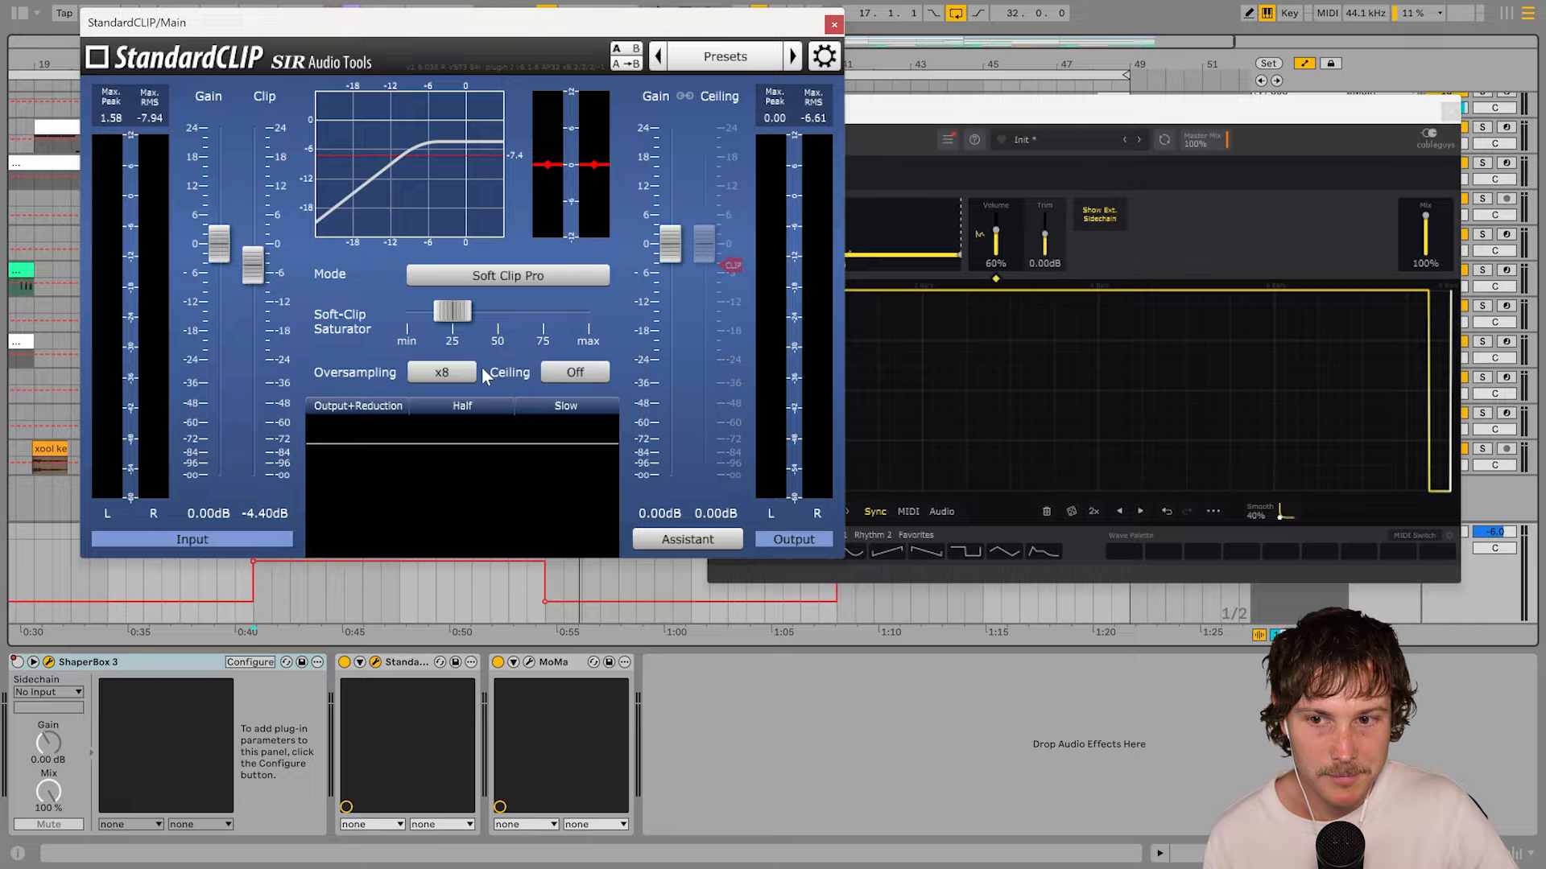
# Set StandardCLIP's offline rendering oversampling factor to x32
pyautogui.click(466, 369)
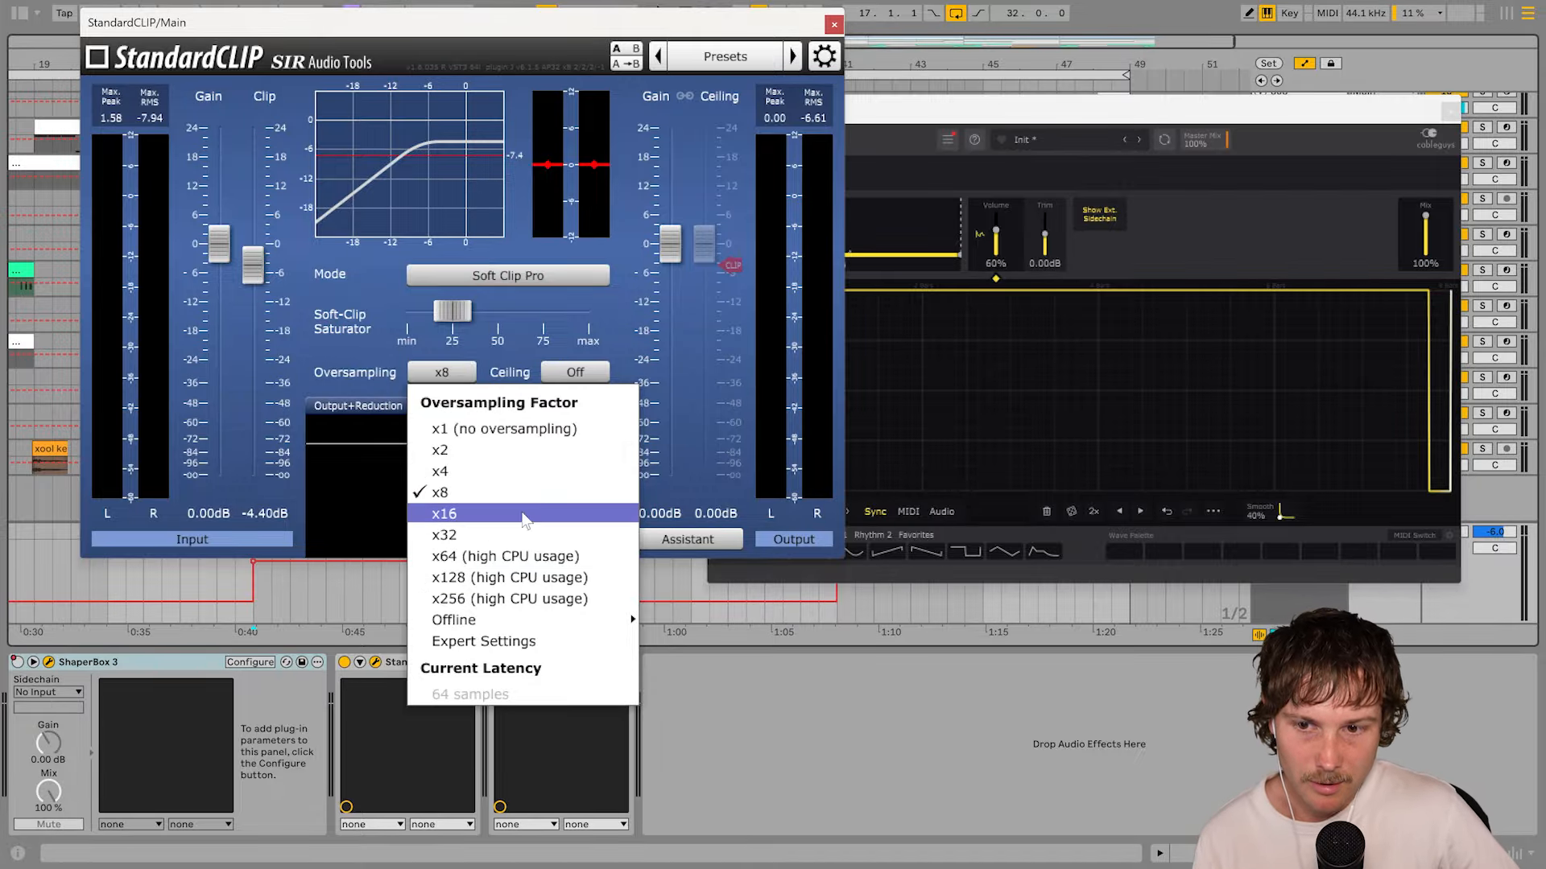
pyautogui.moveTo(537, 628)
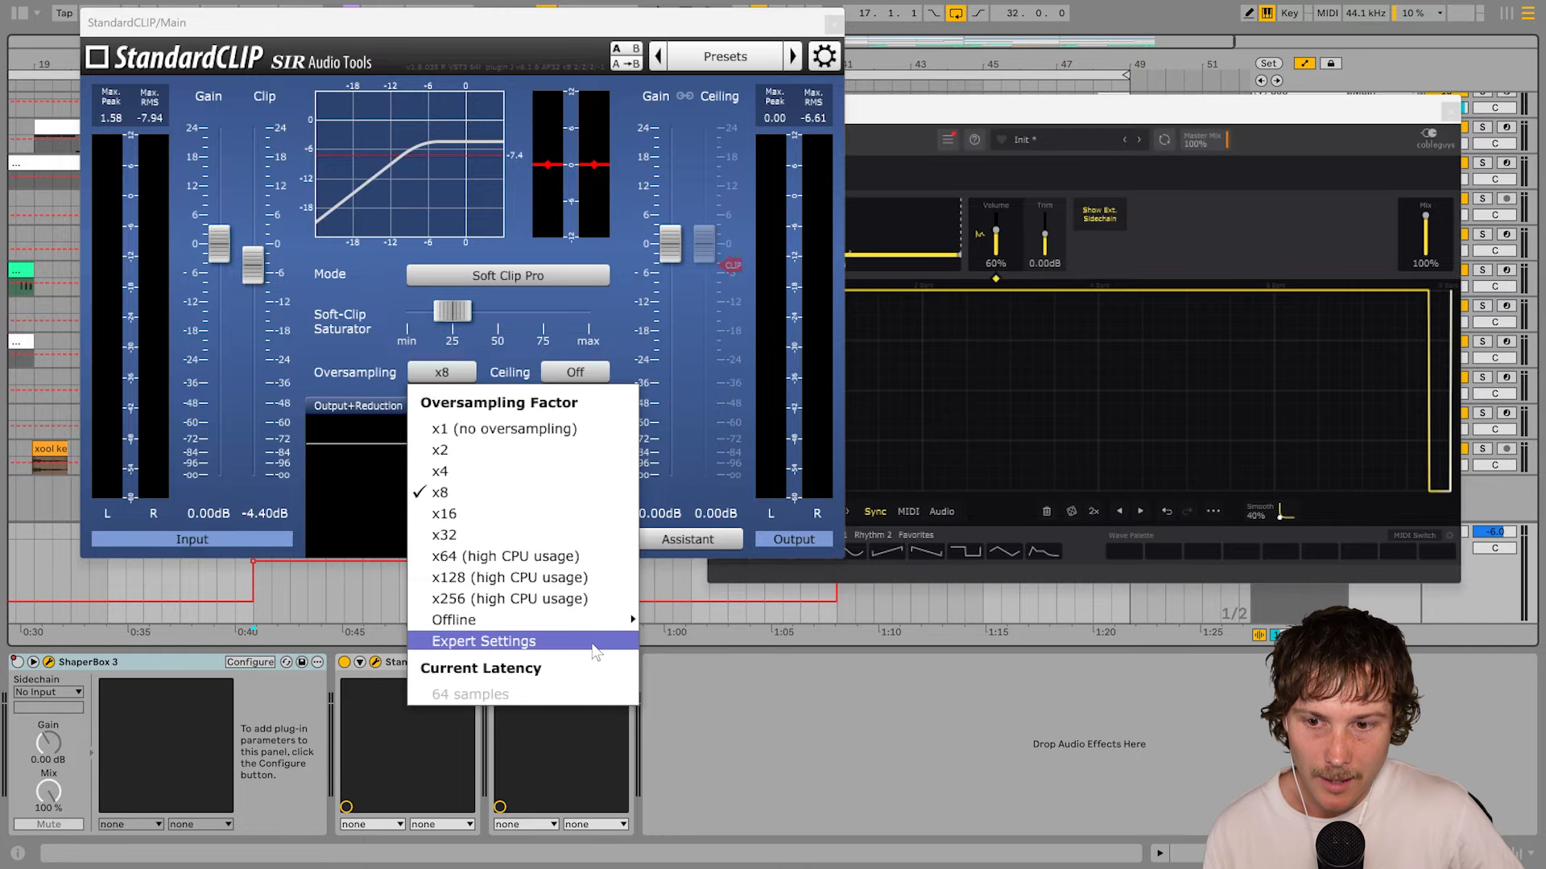
pyautogui.moveTo(600, 625)
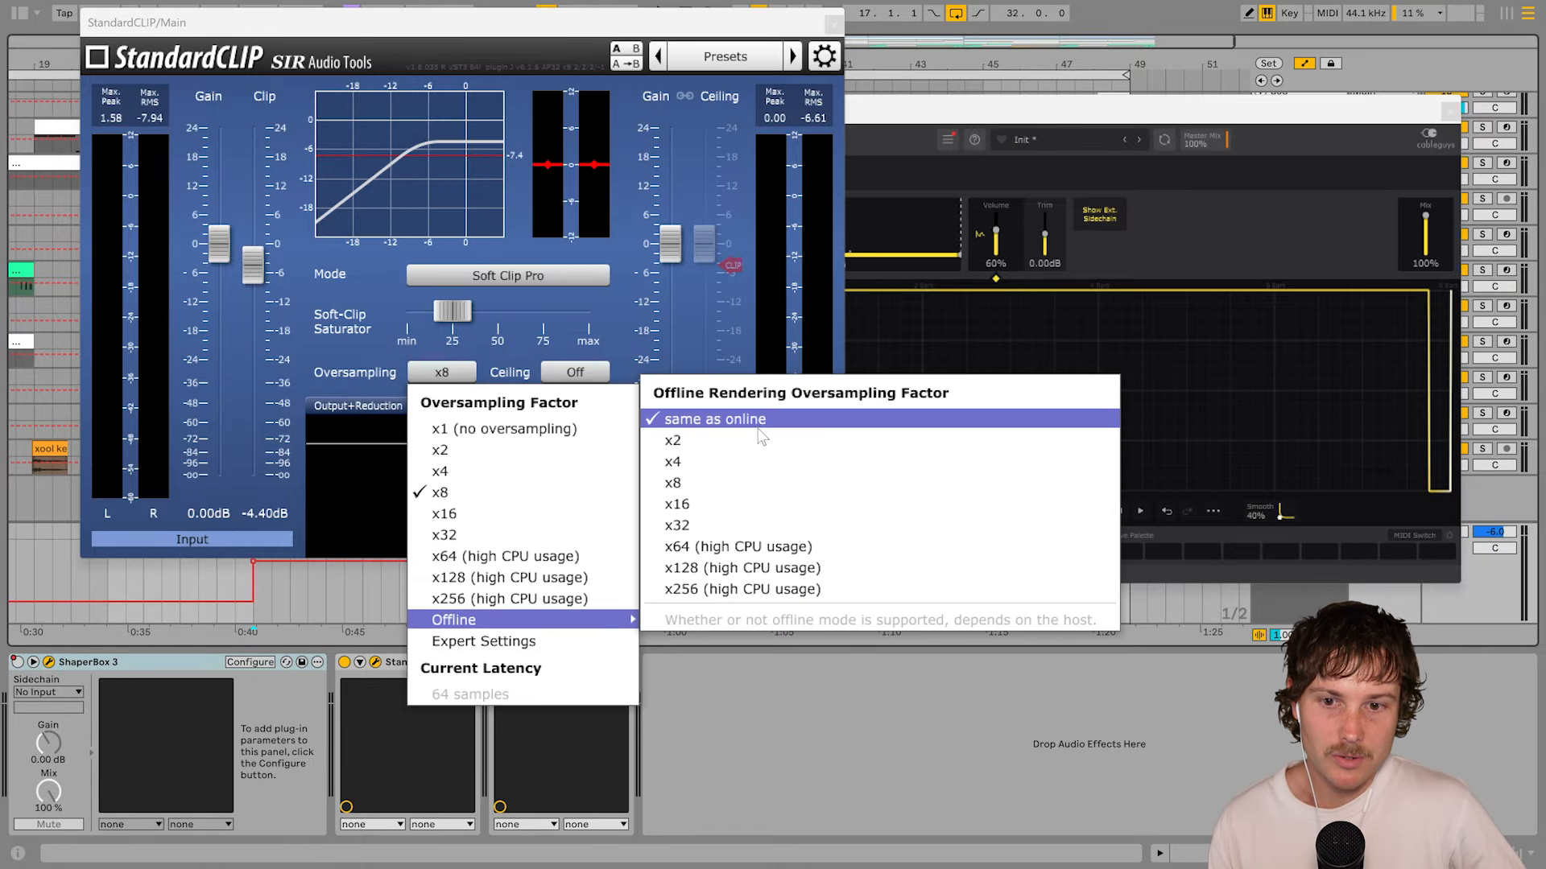
pyautogui.click(756, 520)
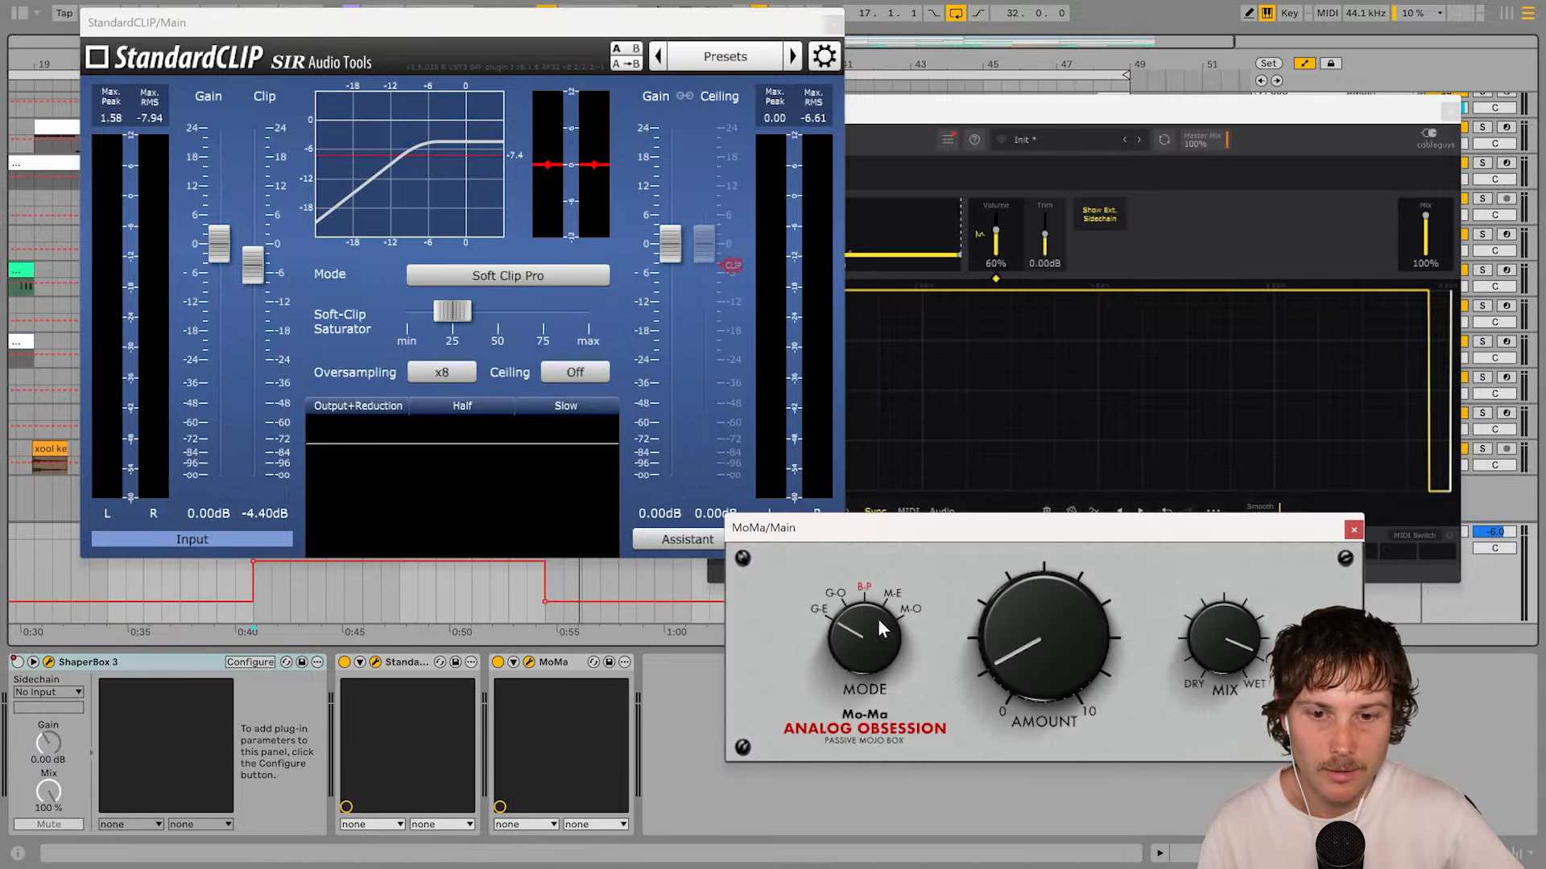
# Move the MoMa window clear to inspect its mode, amount and mix settings, and close the plug-in windows
pyautogui.moveTo(956, 530); pyautogui.dragTo(924, 403)
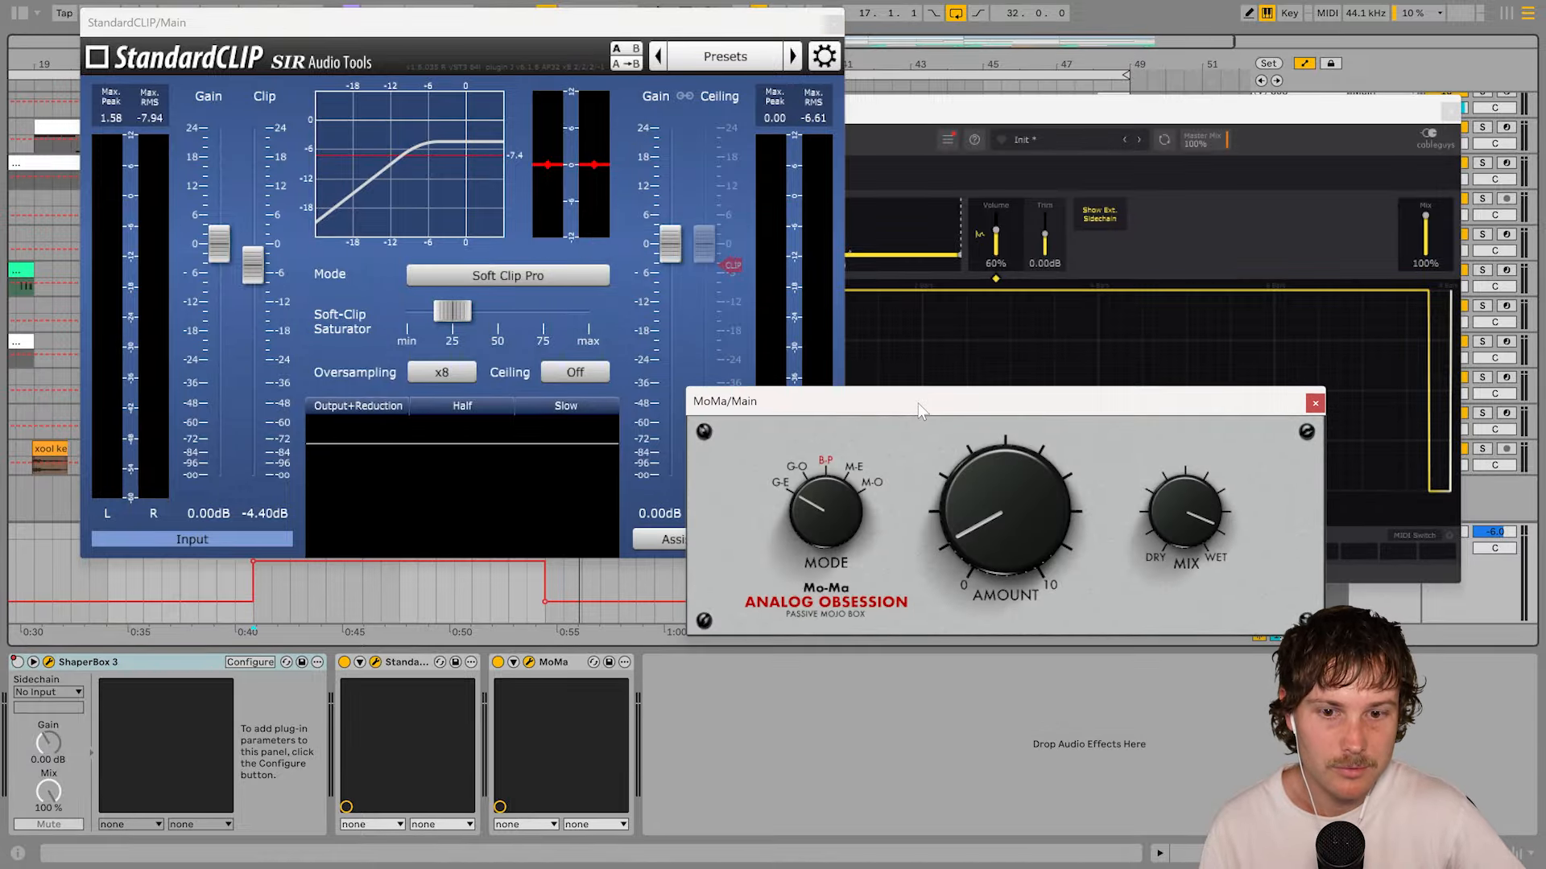
pyautogui.click(1010, 566)
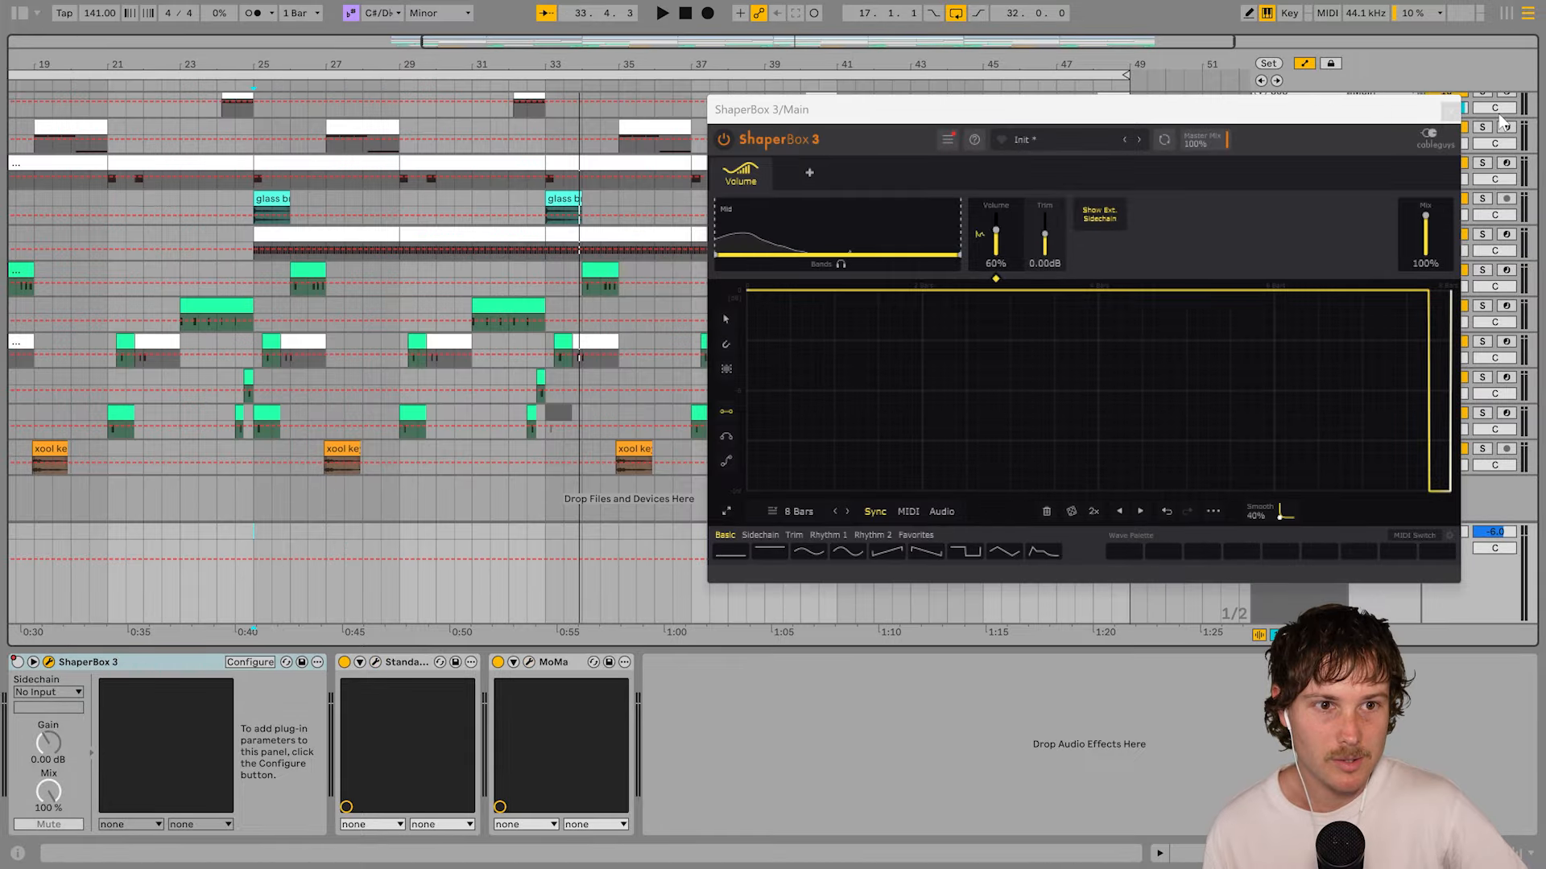
pyautogui.click(1452, 111)
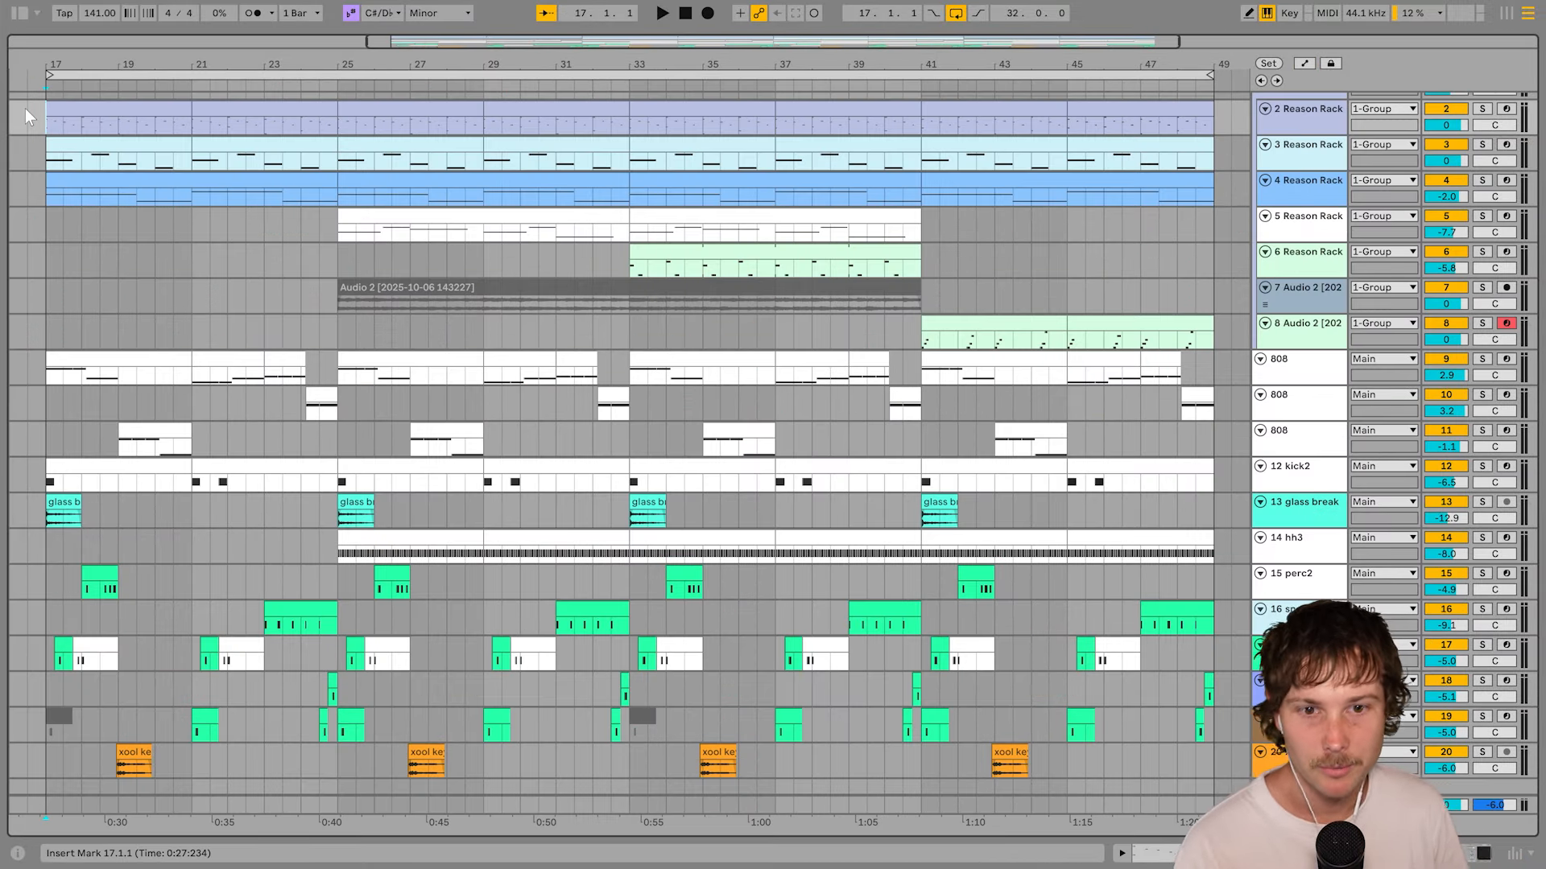